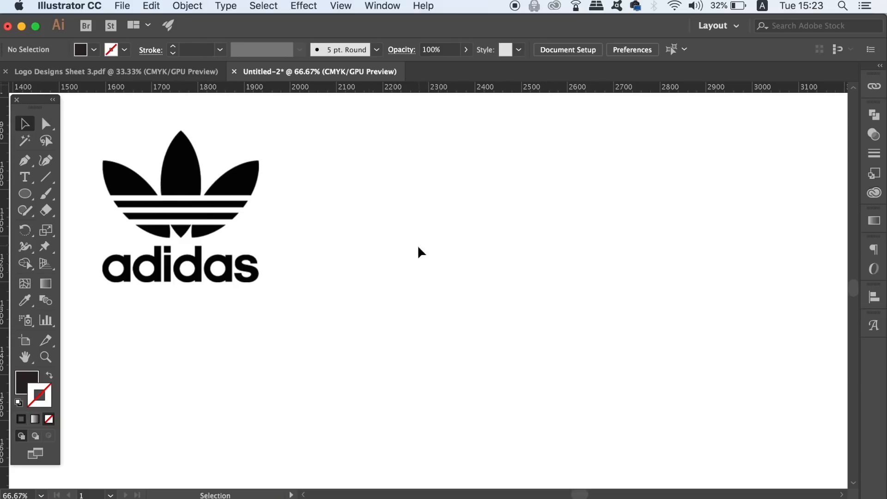
Step: Draw a circle about 142 px wide on blank canvas beside the logo and swap its fill and stroke to show an outline
{"action": "left_click", "coordinate": [33, 378]}
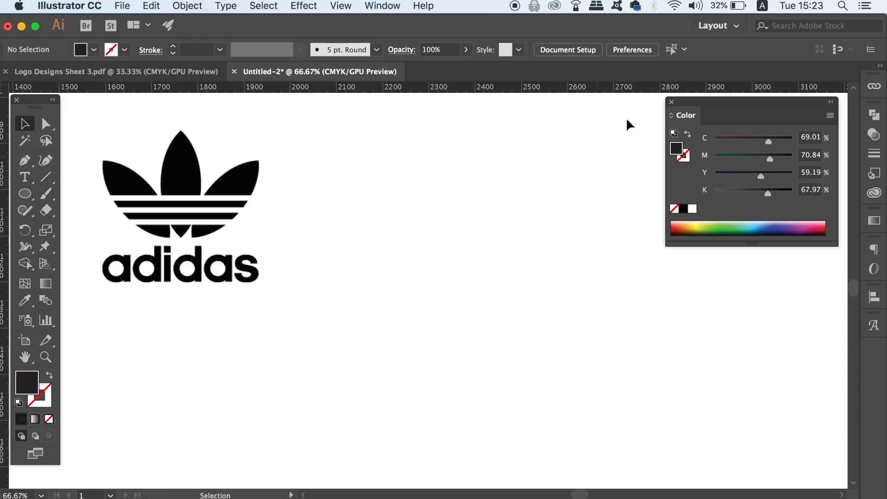
{"action": "left_click", "coordinate": [670, 101]}
{"action": "key", "text": "l"}
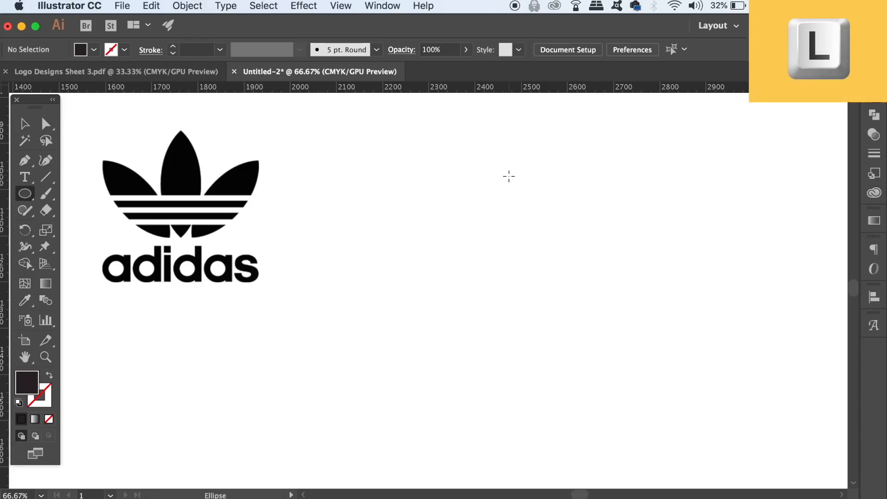
{"action": "left_click_drag", "start_coordinate": [383, 164], "coordinate": [415, 366]}
{"action": "key", "text": "super+equal"}
{"action": "key", "text": "super+equal"}
{"action": "key", "text": "shift+x"}
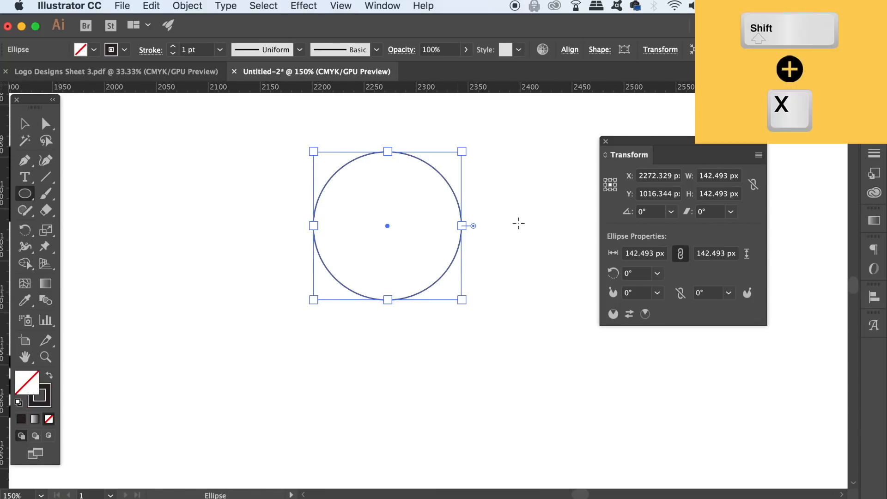
{"action": "key", "text": "v"}
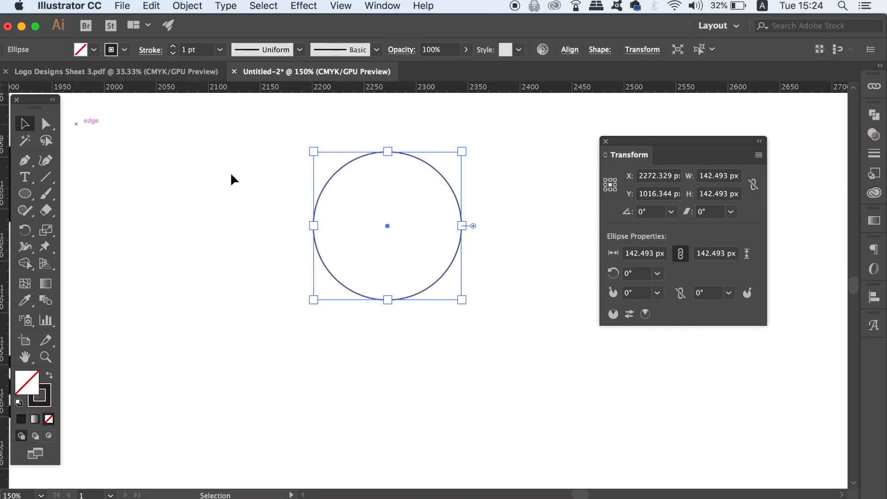
Step: Set the circle's width and height to 80 px
{"action": "left_click", "coordinate": [638, 253]}
{"action": "type", "text": "8"}
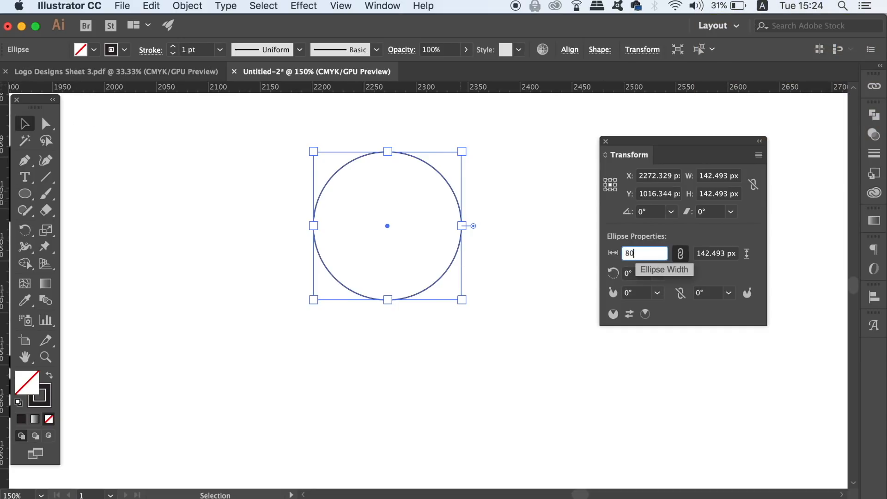
{"action": "type", "text": "0"}
{"action": "key", "text": "Return"}
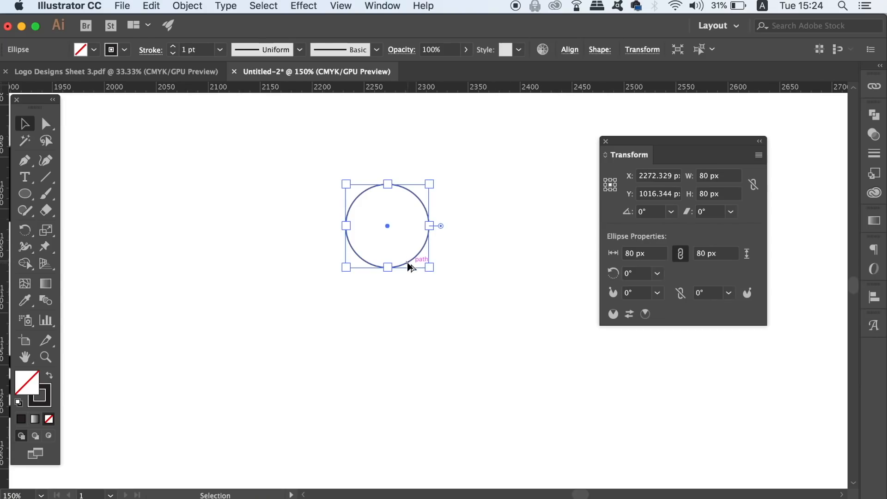
Step: Duplicate the circle 40 px horizontally to the right so the copy overlaps the original
{"action": "left_click_drag", "start_coordinate": [407, 262], "coordinate": [449, 262]}
{"action": "key", "text": "alt"}
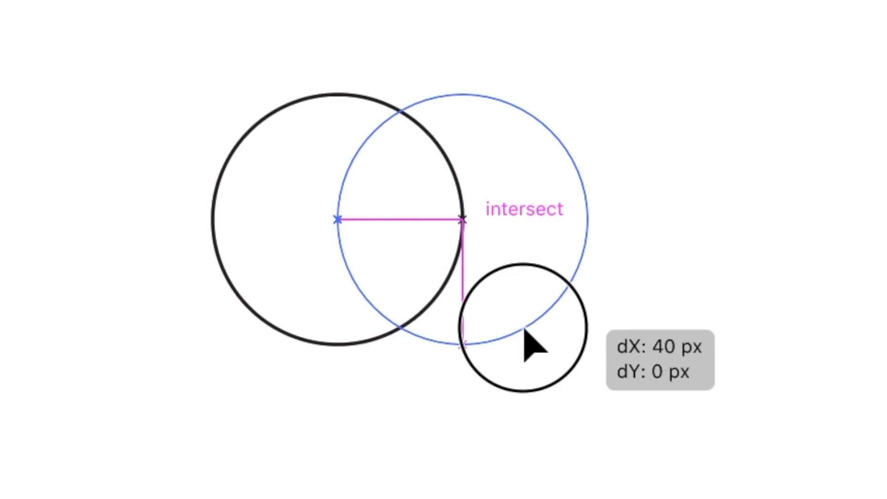
{"action": "left_click_drag", "start_coordinate": [525, 329], "coordinate": [525, 330]}
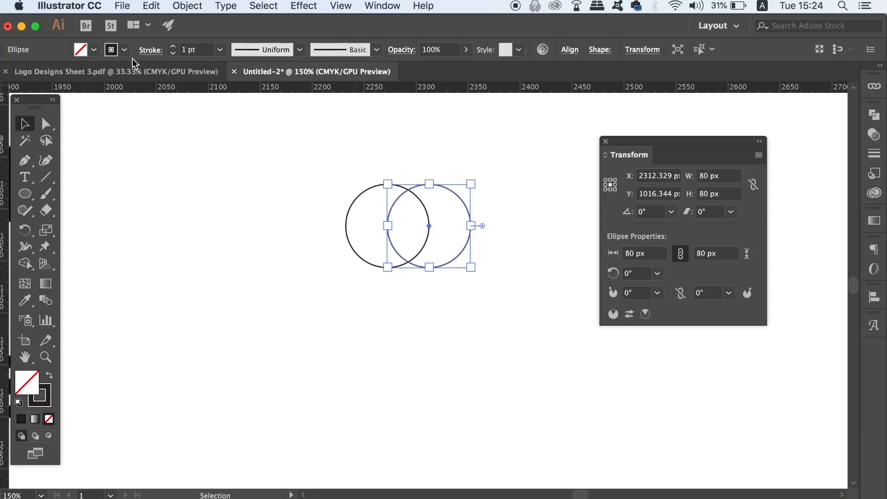
Step: Review the Smart Guides display options and snapping tolerance in the preferences
{"action": "left_click", "coordinate": [69, 6]}
{"action": "mouse_move", "coordinate": [85, 45]}
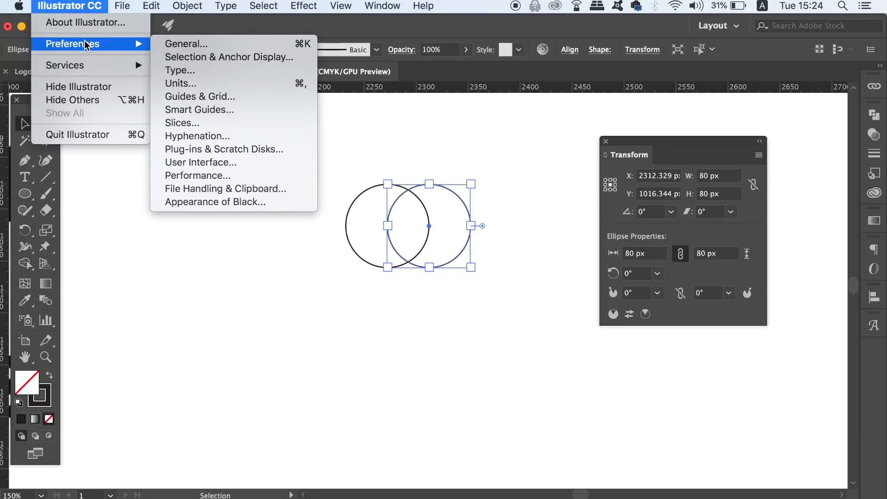
{"action": "left_click", "coordinate": [239, 109]}
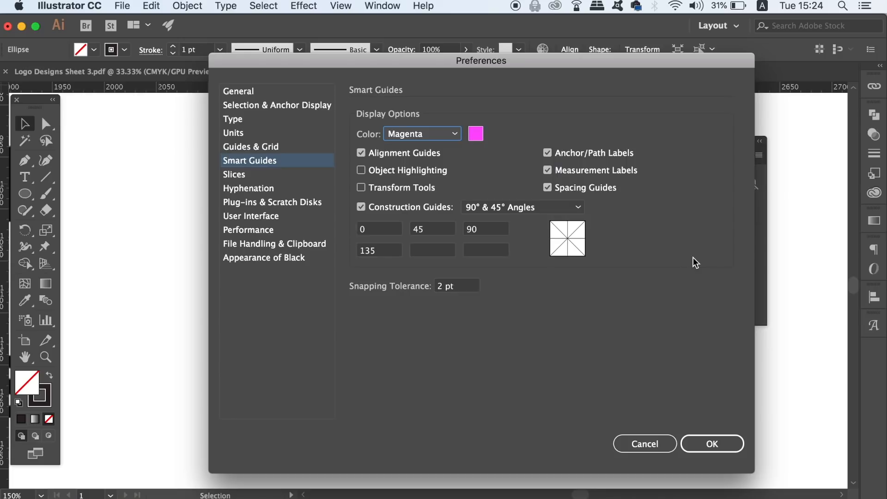
{"action": "left_click", "coordinate": [647, 442]}
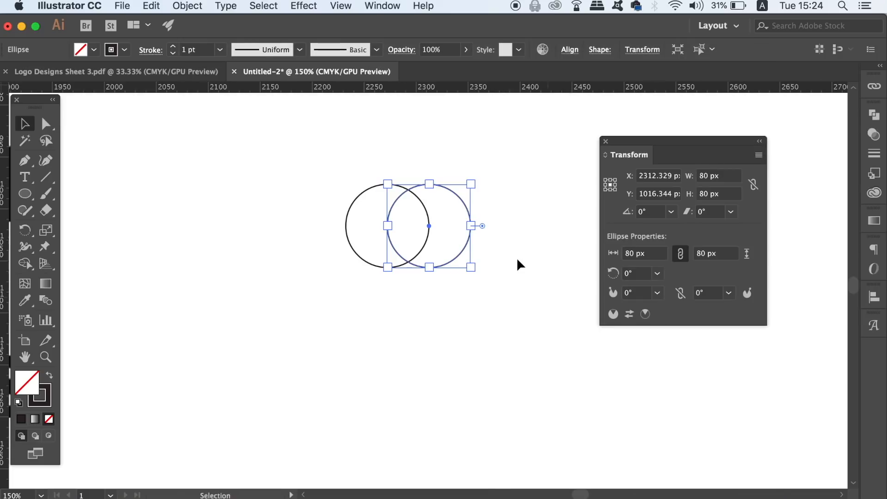
Step: Set the copied circle's X position to 2332.329 px and close the transform settings
{"action": "left_click", "coordinate": [516, 257]}
{"action": "key", "text": "super+plus"}
{"action": "key", "text": "super+plus"}
{"action": "key", "text": "super+plus"}
{"action": "left_click_drag", "start_coordinate": [513, 317], "coordinate": [507, 406]}
{"action": "left_click", "coordinate": [511, 293]}
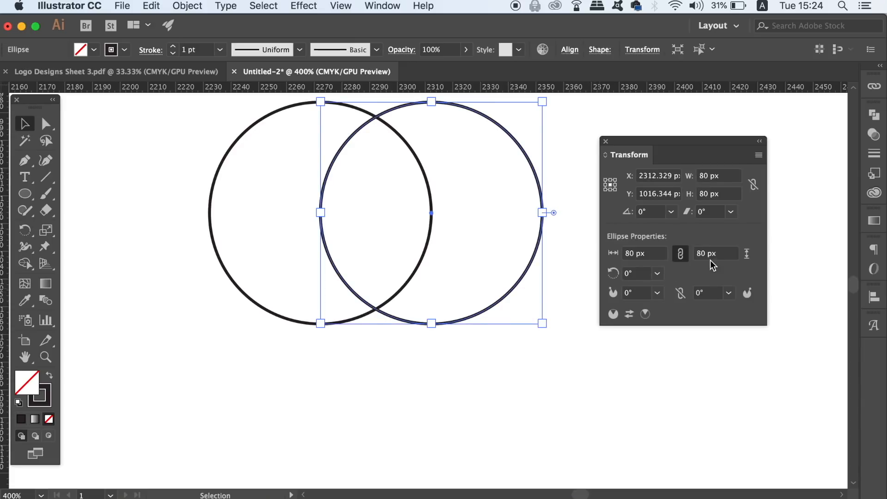
{"action": "left_click", "coordinate": [681, 254]}
{"action": "left_click", "coordinate": [652, 177]}
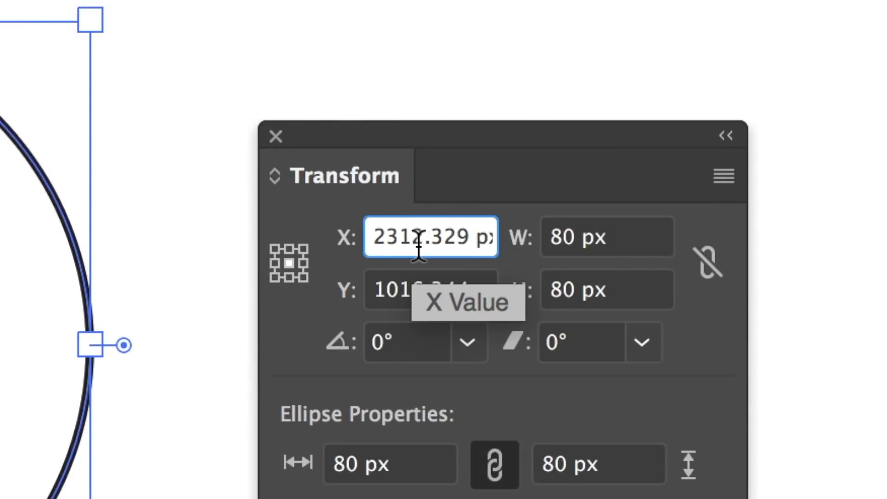
{"action": "key", "text": "BackSpace"}
{"action": "type", "text": "3"}
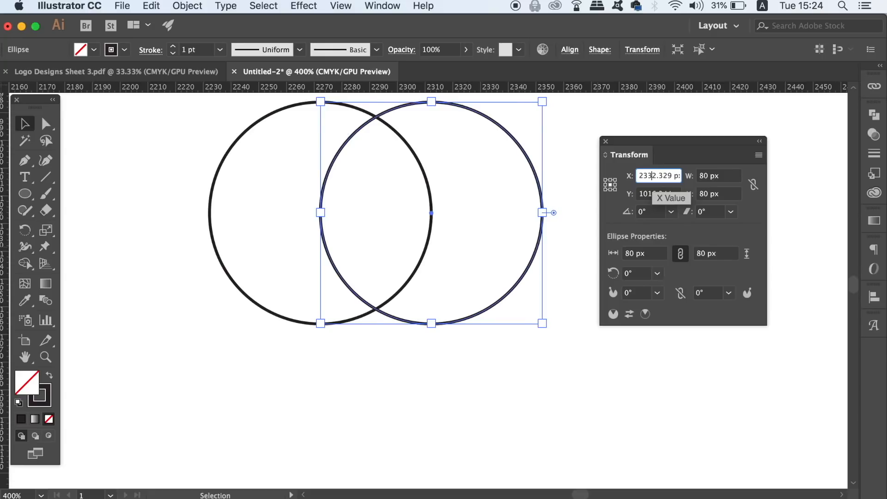
{"action": "key", "text": "Return"}
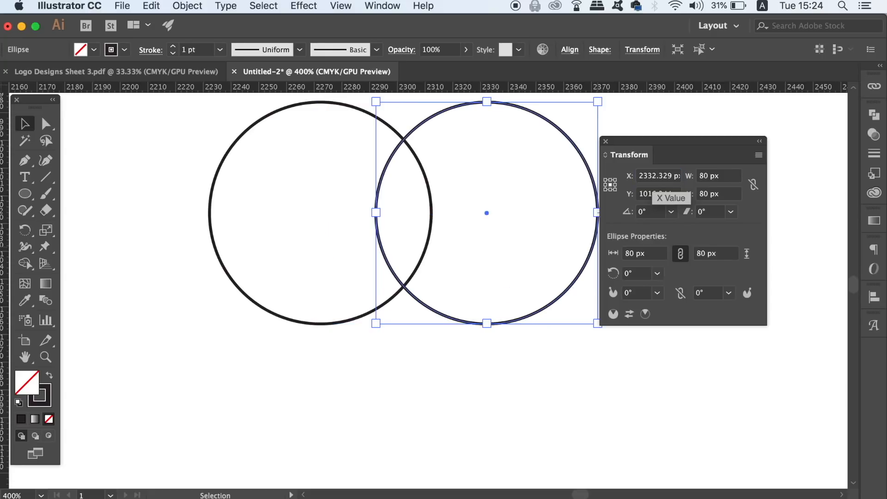
{"action": "left_click", "coordinate": [425, 390]}
{"action": "key", "text": "super+minus"}
{"action": "left_click_drag", "start_coordinate": [414, 399], "coordinate": [398, 442]}
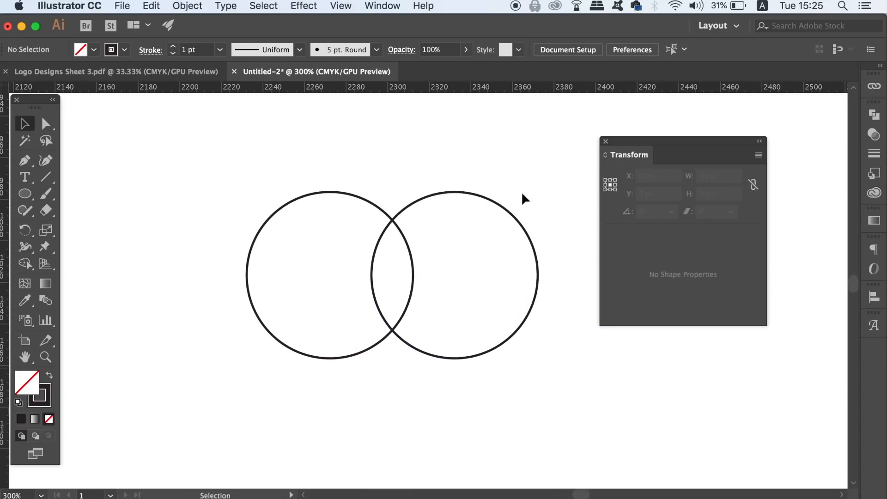
{"action": "left_click", "coordinate": [605, 141]}
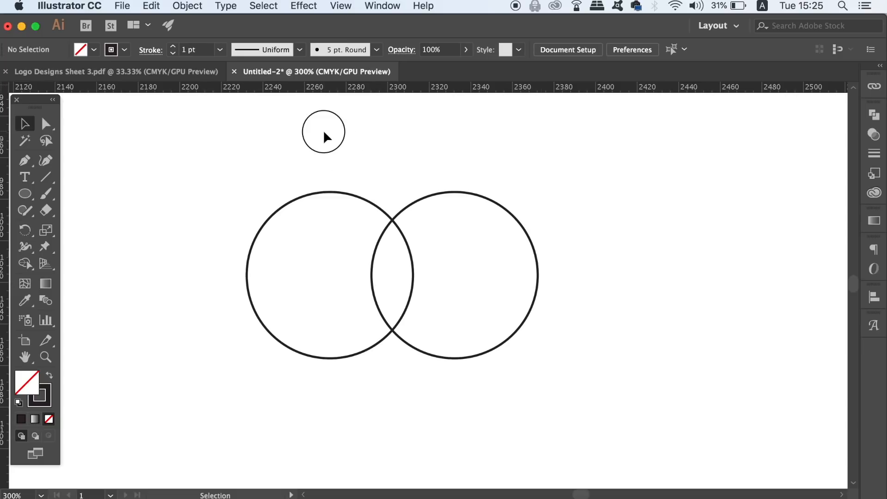
Step: Divide the two overlapping circles with Pathfinder and ungroup the resulting pieces
{"action": "left_click_drag", "start_coordinate": [323, 129], "coordinate": [512, 324]}
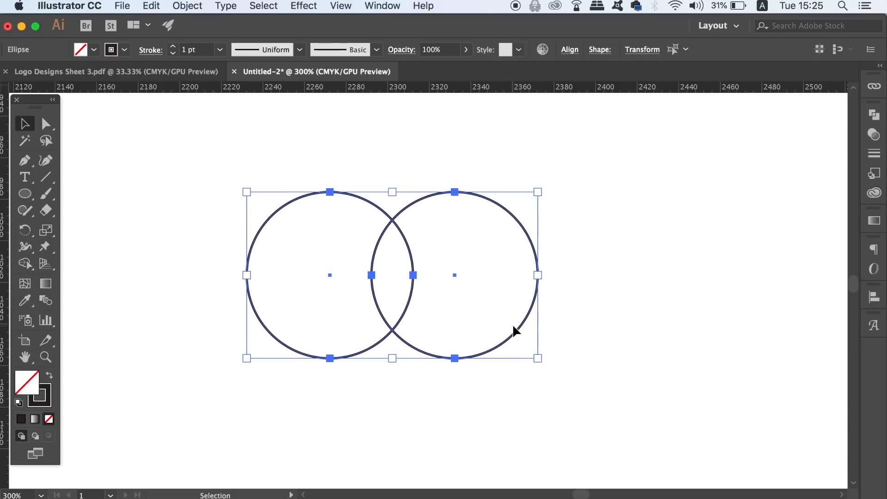
{"action": "left_click", "coordinate": [877, 117]}
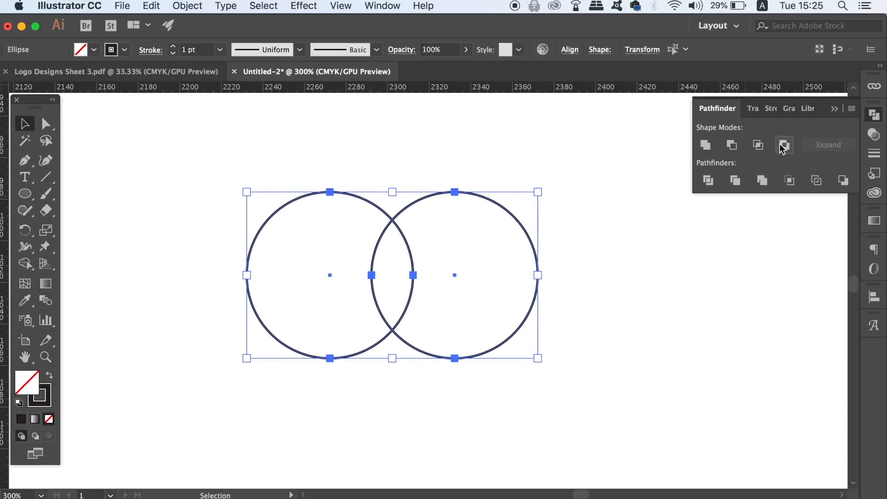
{"action": "left_click", "coordinate": [708, 180]}
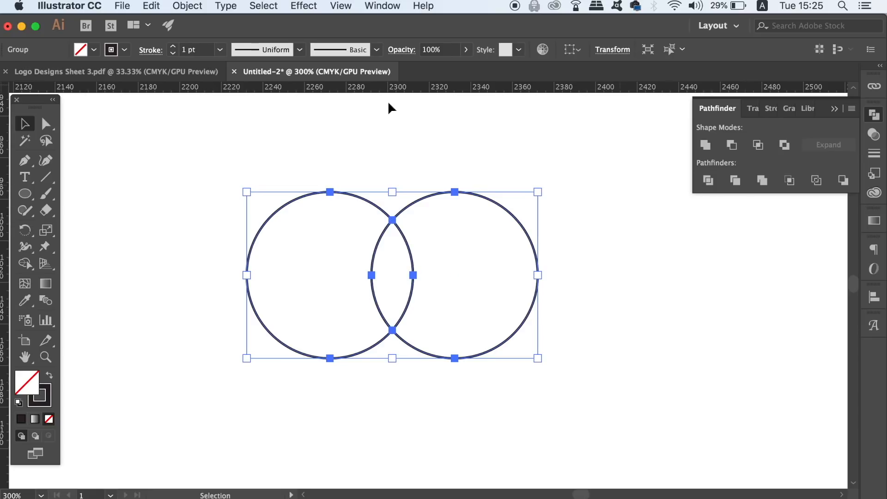
{"action": "left_click", "coordinate": [187, 5]}
{"action": "left_click", "coordinate": [219, 71]}
{"action": "left_click", "coordinate": [198, 112]}
Step: Delete the two outer crescents so only the leaf-shaped intersection is left
{"action": "left_click", "coordinate": [280, 209]}
{"action": "key", "text": "Delete"}
{"action": "left_click", "coordinate": [510, 212]}
{"action": "key", "text": "Delete"}
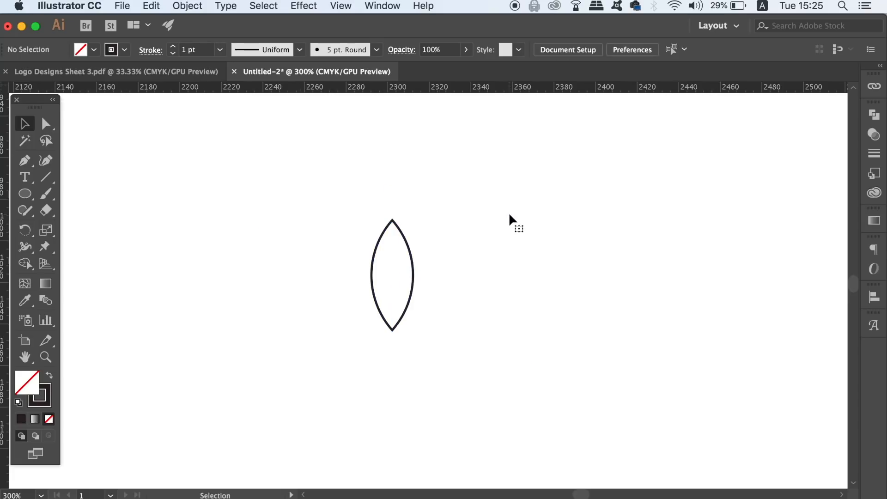
Step: Swap the leaf's stroke for a solid dark fill and enlarge it to about 60 px wide by 158 px tall
{"action": "left_click", "coordinate": [411, 294]}
{"action": "key", "text": "shift+x"}
{"action": "key", "text": "shift+x"}
{"action": "key", "text": "super+minus"}
{"action": "key", "text": "super+minus"}
{"action": "left_click_drag", "start_coordinate": [437, 370], "coordinate": [653, 340]}
{"action": "left_click_drag", "start_coordinate": [633, 279], "coordinate": [675, 388]}
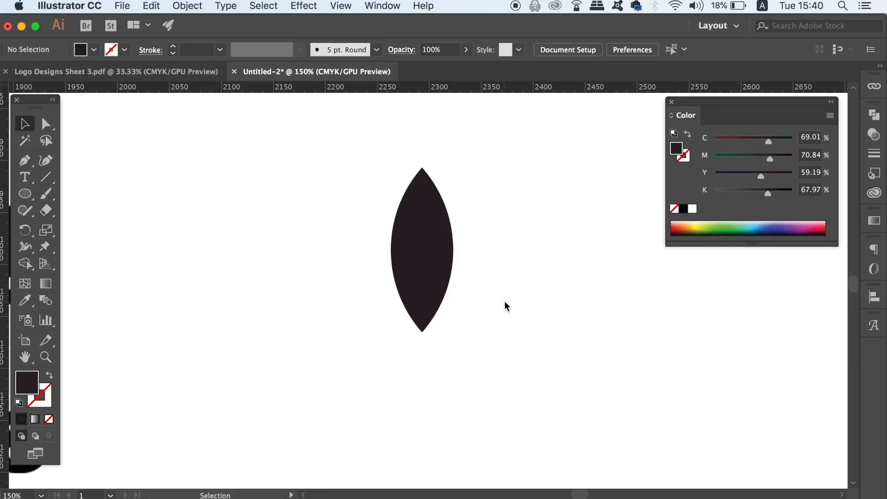
Step: Duplicate the leaf, scale the copy down to about 58 by 149 px, and lay it over the original with bottom tips aligned
{"action": "key", "text": "super+equal"}
{"action": "left_click", "coordinate": [447, 242]}
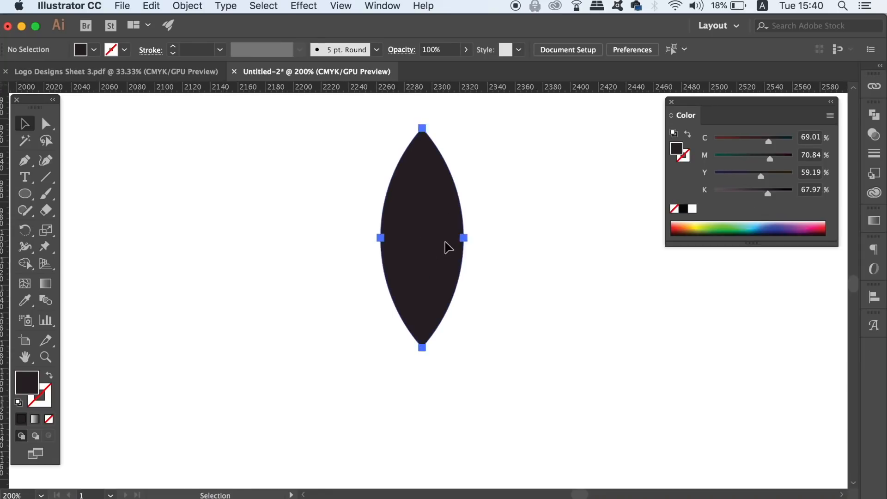
{"action": "key", "text": "super+equal"}
{"action": "key", "text": "super+equal"}
{"action": "left_click_drag", "start_coordinate": [423, 137], "coordinate": [425, 196]}
{"action": "left_click_drag", "start_coordinate": [421, 119], "coordinate": [423, 129]}
{"action": "left_click_drag", "start_coordinate": [537, 246], "coordinate": [544, 217]}
{"action": "key", "text": "super+minus"}
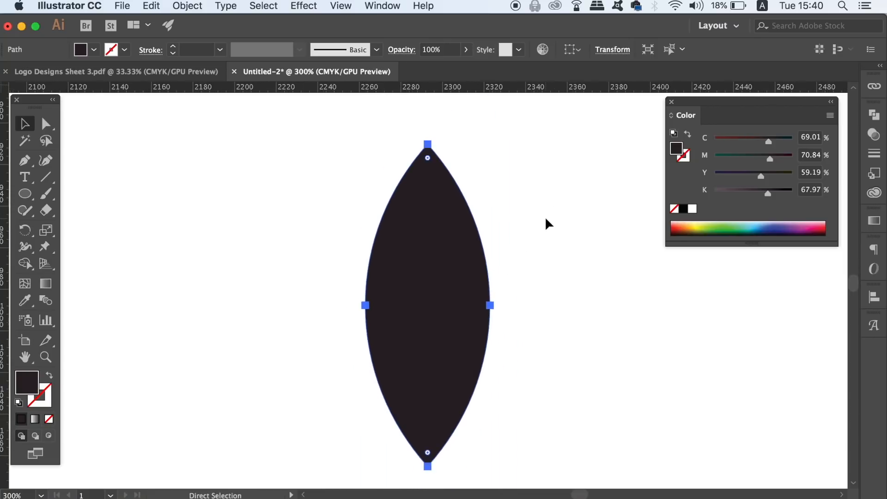
{"action": "left_click_drag", "start_coordinate": [440, 311], "coordinate": [320, 311]}
{"action": "mouse_move", "coordinate": [369, 144]}
{"action": "left_mouse_down"}
{"action": "mouse_move", "coordinate": [367, 153]}
{"action": "mouse_move", "coordinate": [370, 144]}
{"action": "left_mouse_up"}
{"action": "left_click", "coordinate": [382, 136]}
{"action": "left_click_drag", "start_coordinate": [313, 311], "coordinate": [414, 326]}
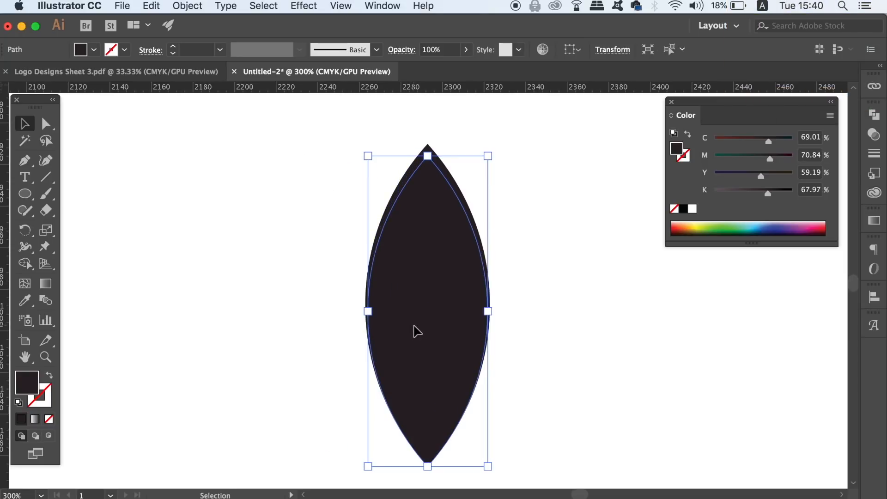
Step: Rotate the smaller leaf 40° about its bottom anchor point
{"action": "key", "text": "a"}
{"action": "scroll", "coordinate": [552, 297], "scroll_direction": "down", "scroll_amount": 5}
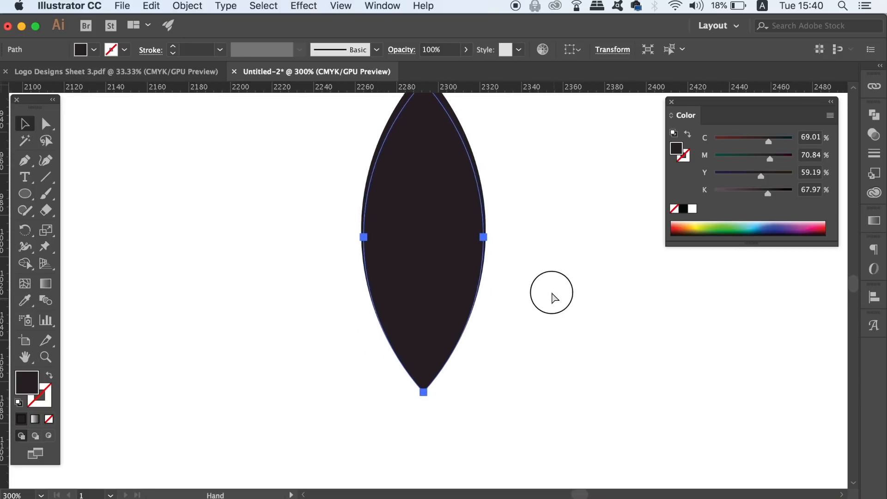
{"action": "key", "text": "super+equal"}
{"action": "key", "text": "super+equal"}
{"action": "scroll", "coordinate": [459, 261], "scroll_direction": "down", "scroll_amount": 4}
{"action": "key", "text": "super+equal"}
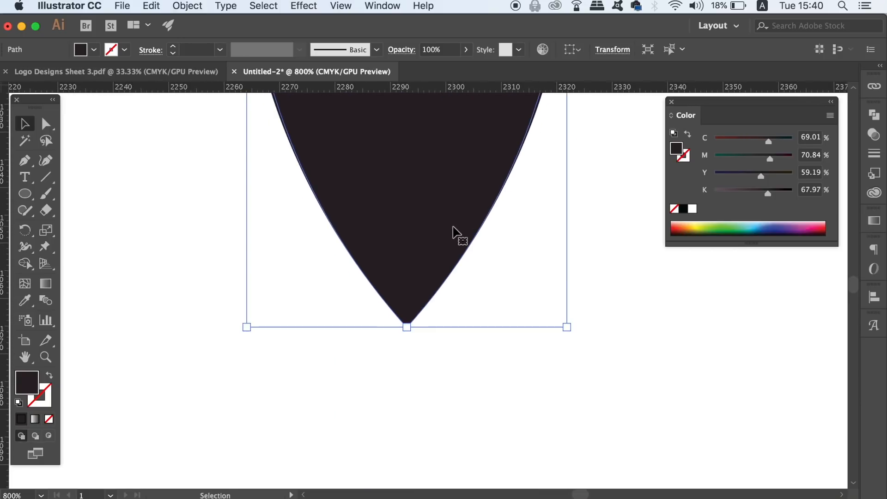
{"action": "key", "text": "r"}
{"action": "scroll", "coordinate": [452, 202], "scroll_direction": "up", "scroll_amount": 3}
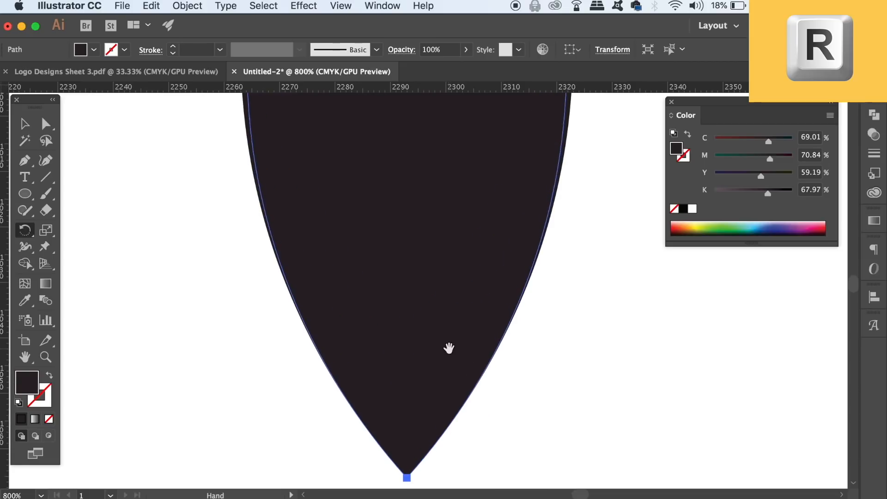
{"action": "key", "text": "super+minus"}
{"action": "left_click_drag", "start_coordinate": [408, 115], "coordinate": [409, 428]}
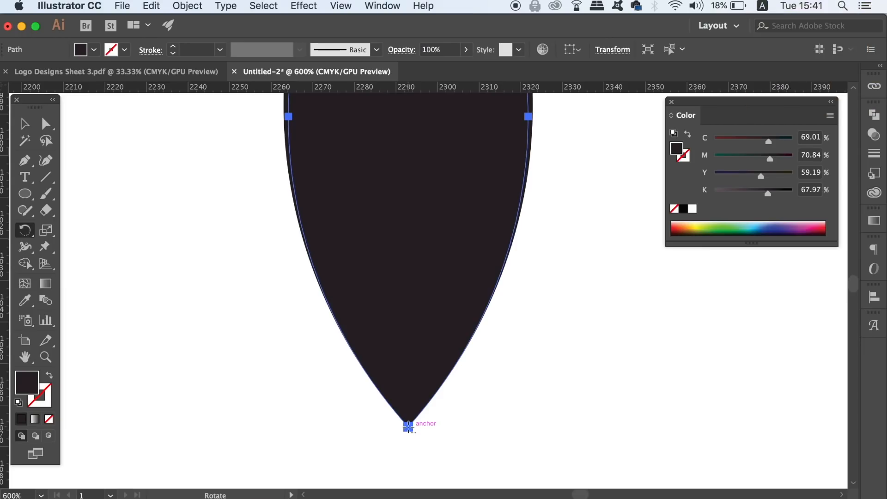
{"action": "left_click", "coordinate": [446, 306], "text": "alt"}
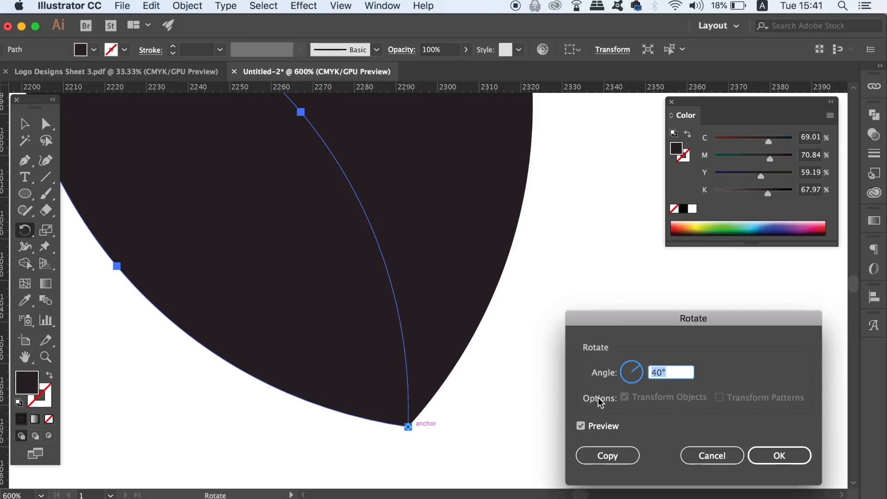
{"action": "left_click", "coordinate": [770, 452]}
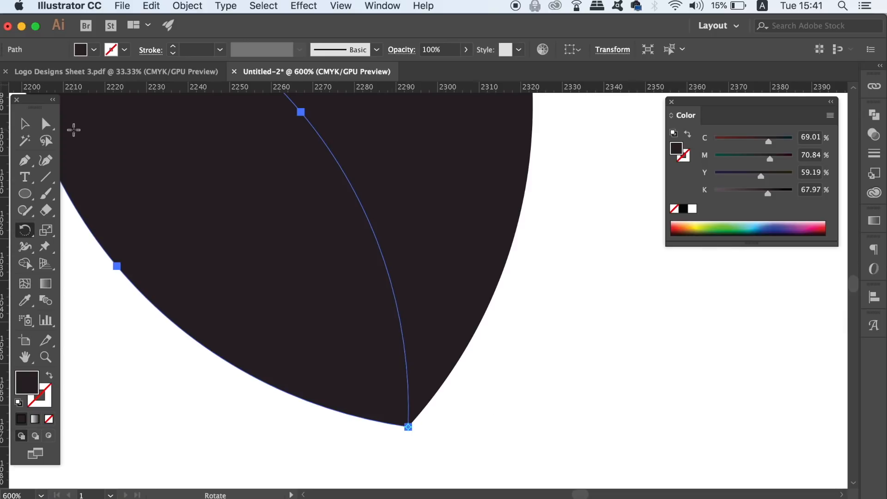
Step: Turn both petals into outlines and move the rotated petal about 15 px to the left
{"action": "key", "text": "v"}
{"action": "left_click_drag", "start_coordinate": [582, 273], "coordinate": [308, 322]}
{"action": "key", "text": "shift+x"}
{"action": "left_click", "coordinate": [561, 364]}
{"action": "left_click_drag", "start_coordinate": [356, 352], "coordinate": [551, 397]}
{"action": "left_click_drag", "start_coordinate": [443, 407], "coordinate": [345, 383]}
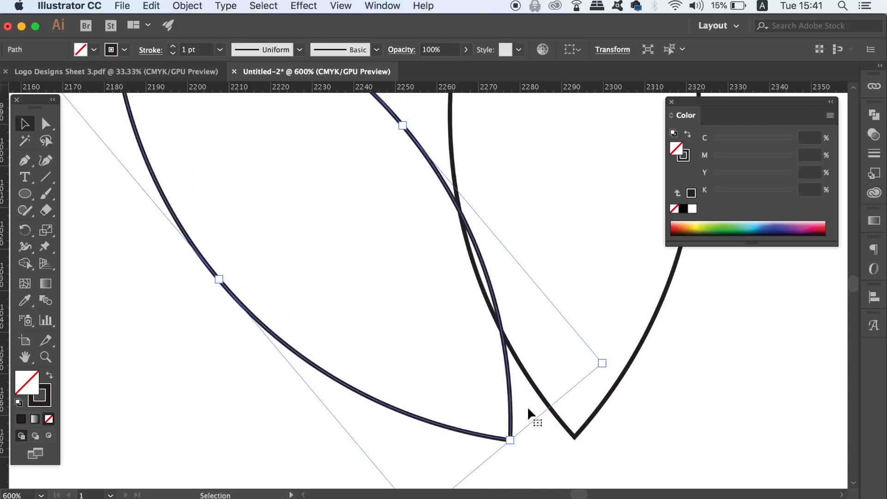
Step: Place a horizontal guide at the central petal's bottom tip and line up the rotated petal's tip with it
{"action": "scroll", "coordinate": [514, 418], "scroll_direction": "right", "scroll_amount": 5}
{"action": "left_click_drag", "start_coordinate": [460, 89], "coordinate": [465, 417]}
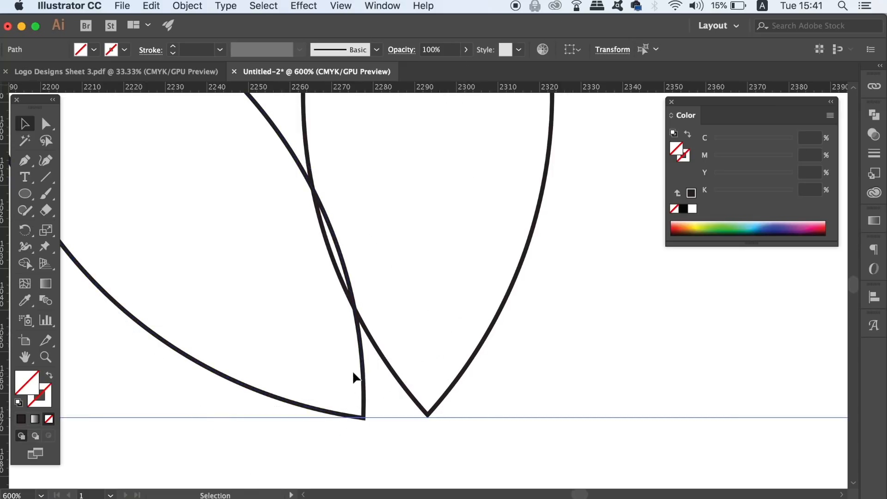
{"action": "left_click", "coordinate": [309, 367]}
{"action": "left_click", "coordinate": [279, 391]}
{"action": "left_click", "coordinate": [392, 493]}
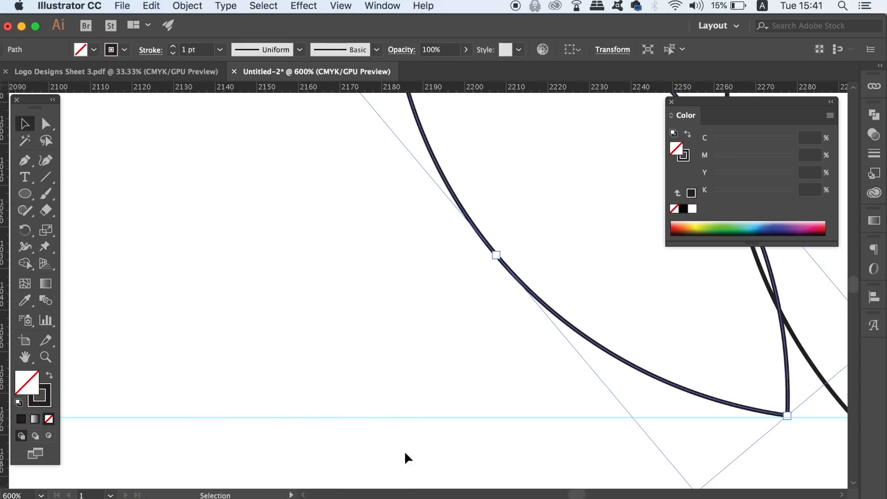
{"action": "left_click_drag", "start_coordinate": [417, 346], "coordinate": [138, 345]}
{"action": "left_click", "coordinate": [407, 352]}
{"action": "scroll", "coordinate": [303, 437], "scroll_direction": "right", "scroll_amount": 5}
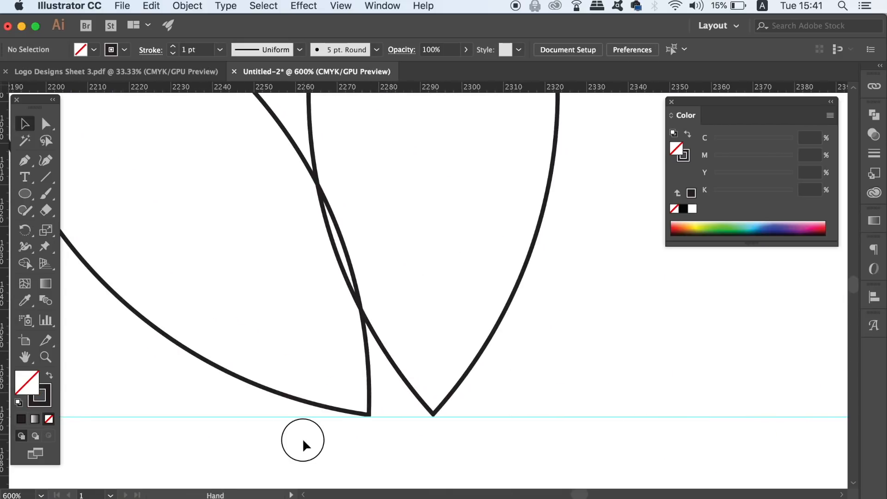
Step: Select both petals and swap their fill and stroke so they become solid dark shapes without an outline
{"action": "key", "text": "super+minus"}
{"action": "key", "text": "super+minus"}
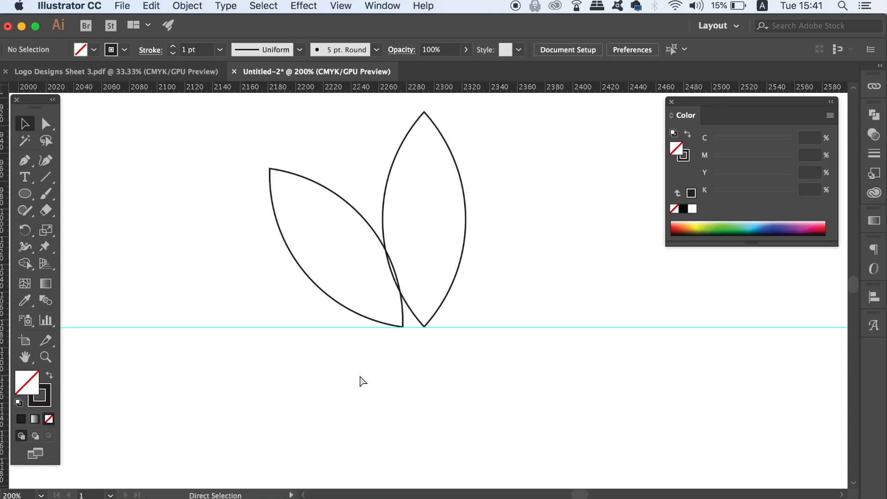
{"action": "key", "text": "super+equal"}
{"action": "left_click", "coordinate": [378, 346], "text": "shift"}
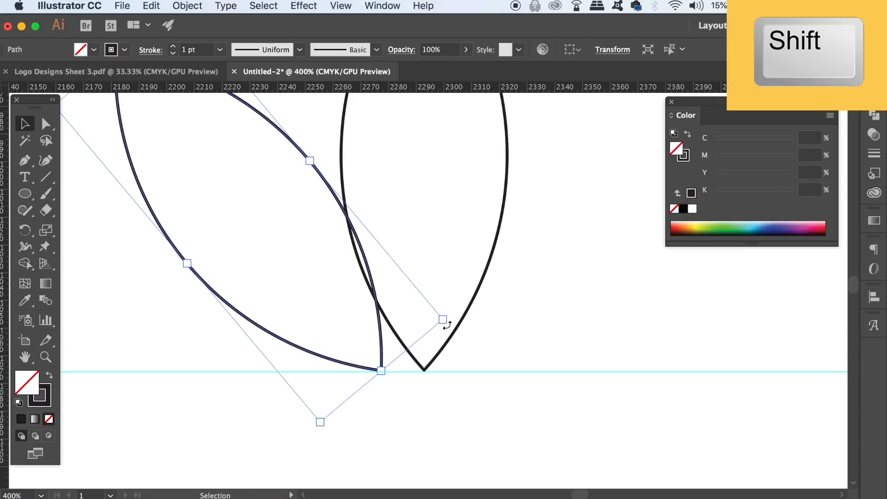
{"action": "left_click", "coordinate": [474, 306], "text": "shift"}
{"action": "key", "text": "super+minus"}
{"action": "key", "text": "super+minus"}
{"action": "key", "text": "super+minus"}
{"action": "key", "text": "super+minus"}
{"action": "key", "text": "super+minus"}
{"action": "key", "text": "v"}
{"action": "key", "text": "shift+x"}
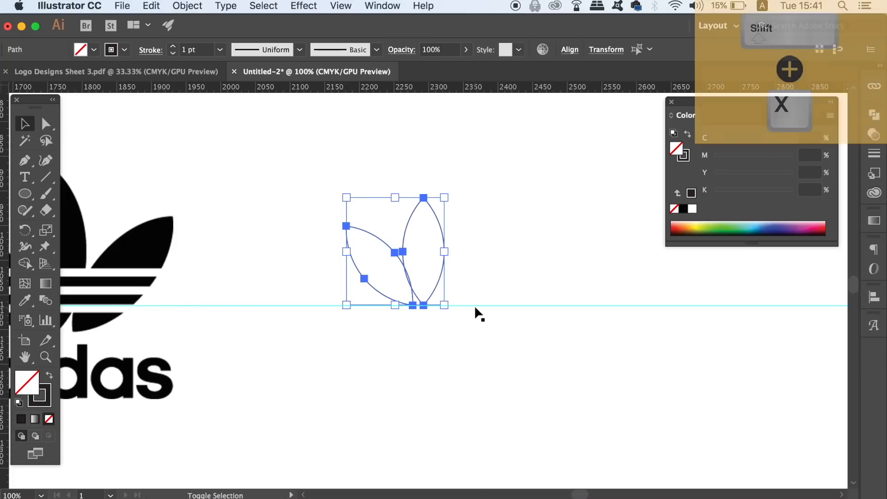
{"action": "left_click", "coordinate": [512, 332]}
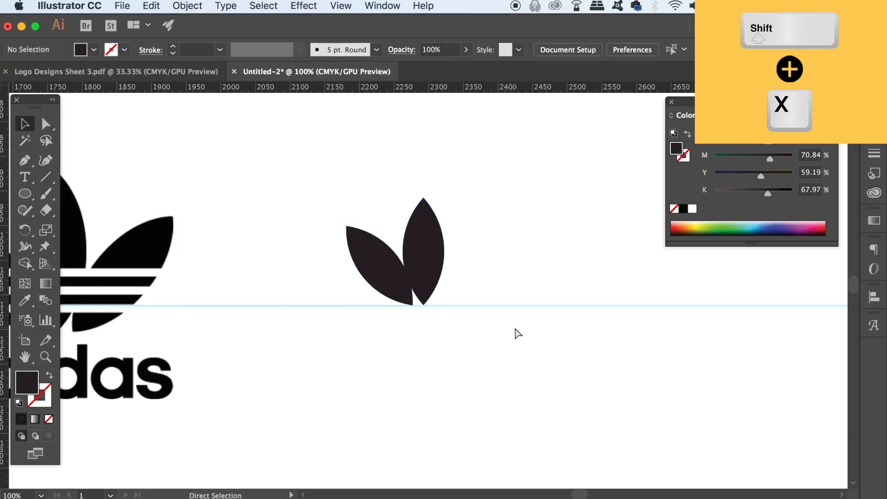
Step: Examine the filled petals and compare their proportions with the reference trefoil logo
{"action": "key", "text": "super+minus"}
{"action": "scroll", "coordinate": [514, 332], "scroll_direction": "up", "scroll_amount": 5}
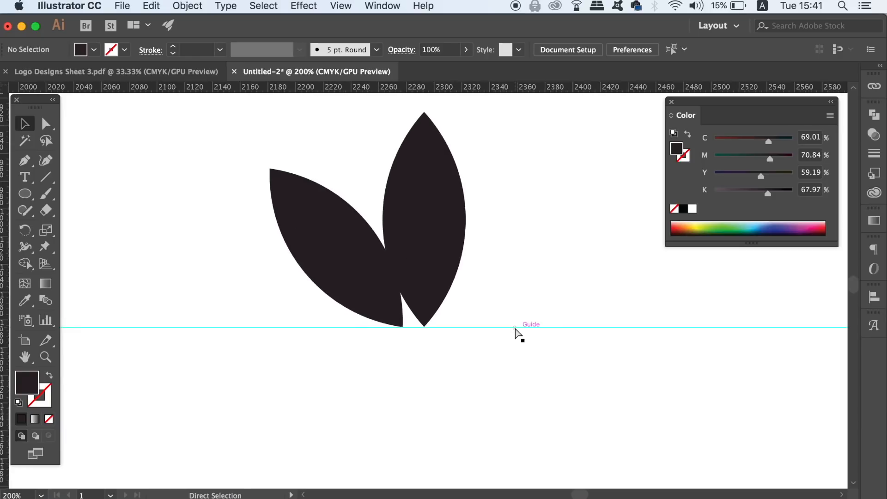
{"action": "left_click", "coordinate": [286, 263]}
{"action": "left_click", "coordinate": [202, 276]}
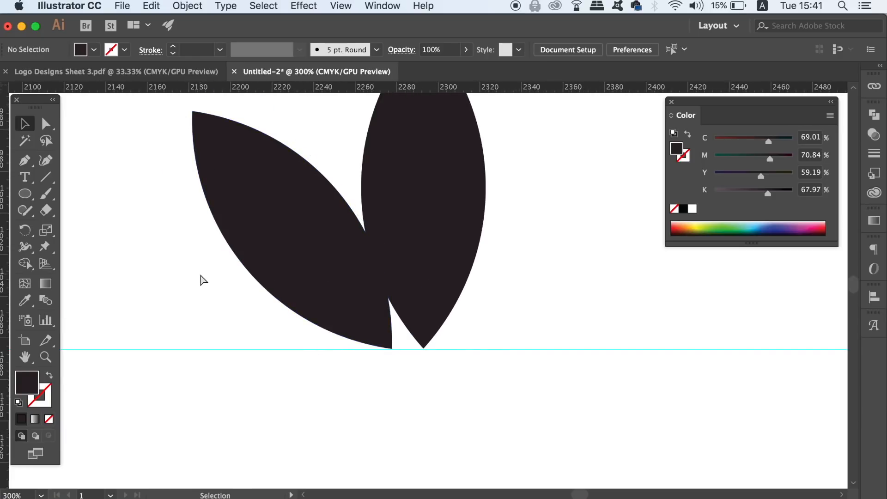
{"action": "key", "text": "super+minus"}
{"action": "key", "text": "super+minus"}
{"action": "key", "text": "super+minus"}
{"action": "key", "text": "super+minus"}
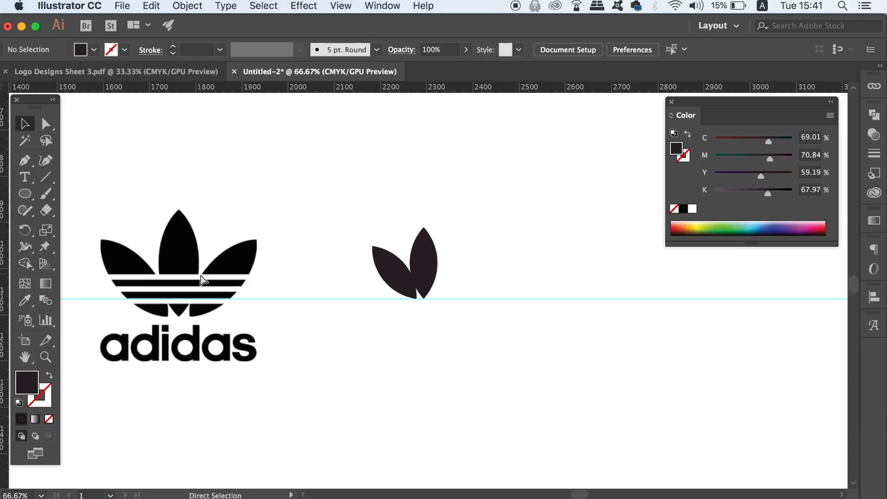
{"action": "key", "text": "super+plus"}
{"action": "key", "text": "super+plus"}
{"action": "key", "text": "super+plus"}
{"action": "key", "text": "super+plus"}
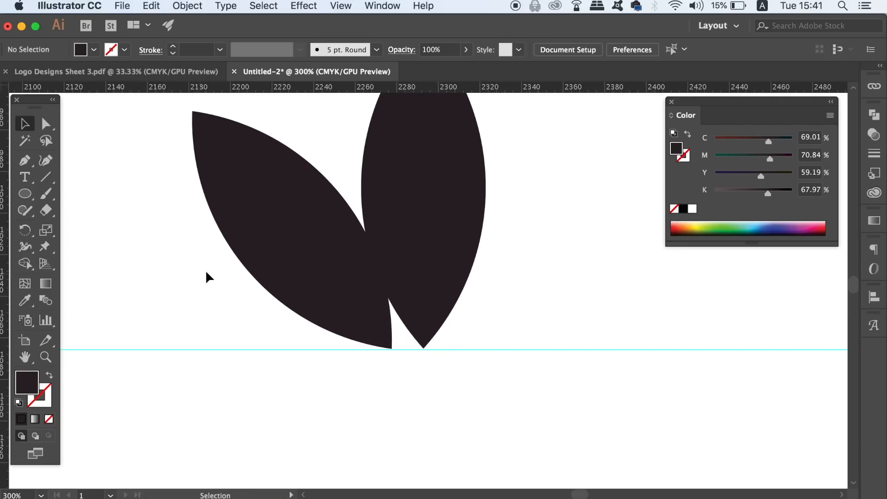
Step: Delete the horizontal guide beneath the petals
{"action": "left_click", "coordinate": [191, 380]}
{"action": "left_click_drag", "start_coordinate": [191, 380], "coordinate": [232, 434]}
{"action": "key", "text": "Delete"}
{"action": "key", "text": "space"}
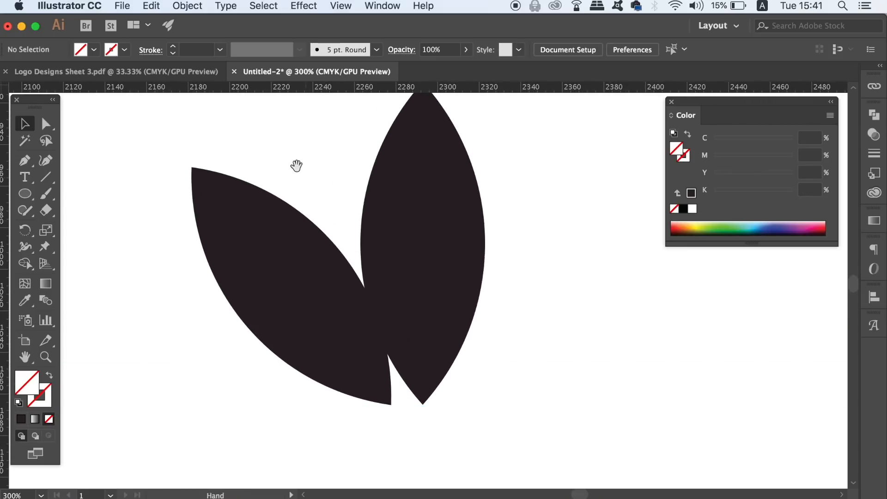
{"action": "left_click_drag", "start_coordinate": [287, 135], "coordinate": [287, 216]}
Step: Select both petals and merge them into one shape with Unite
{"action": "left_click_drag", "start_coordinate": [476, 383], "coordinate": [477, 384]}
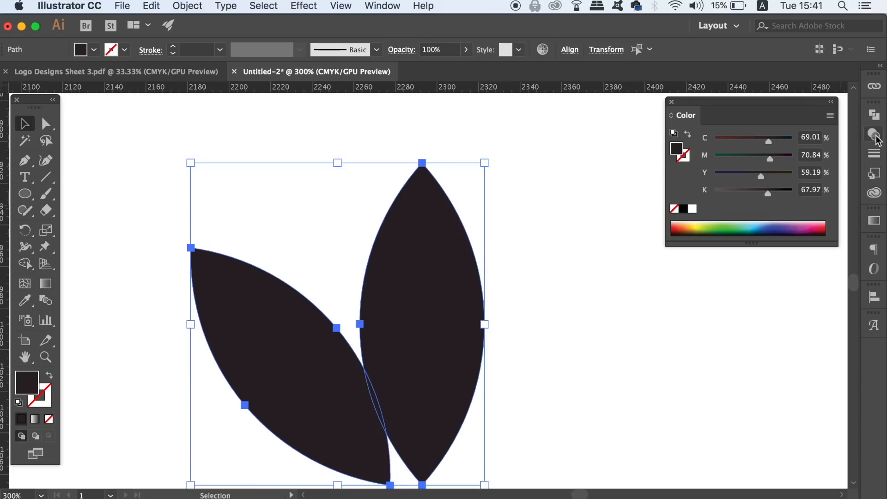
{"action": "left_click", "coordinate": [873, 115]}
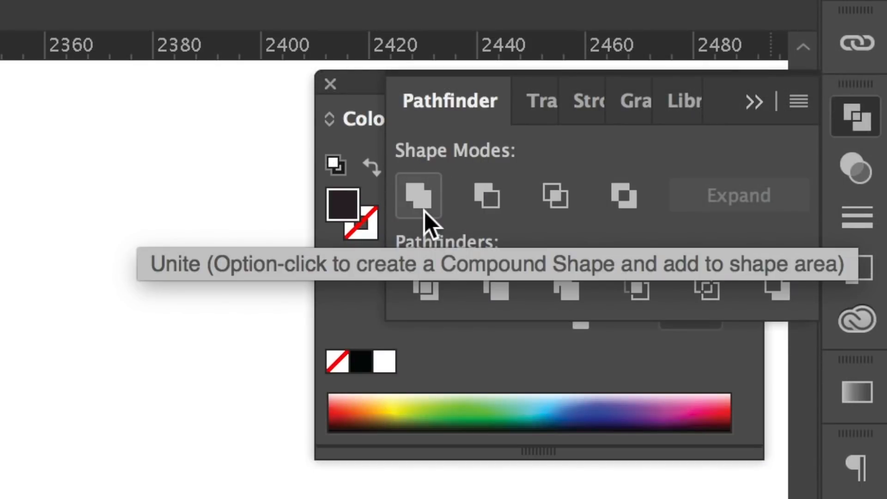
{"action": "left_click", "coordinate": [424, 212]}
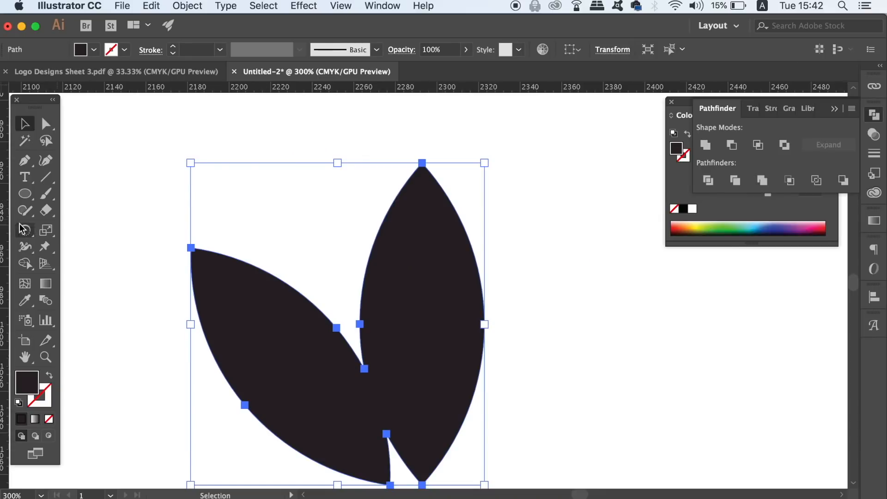
Step: Place a vertical guide through the middle of the central petal, aligned exactly with its bottom tip
{"action": "left_click_drag", "start_coordinate": [5, 229], "coordinate": [421, 250]}
{"action": "scroll", "coordinate": [422, 252], "scroll_direction": "down", "scroll_amount": 5}
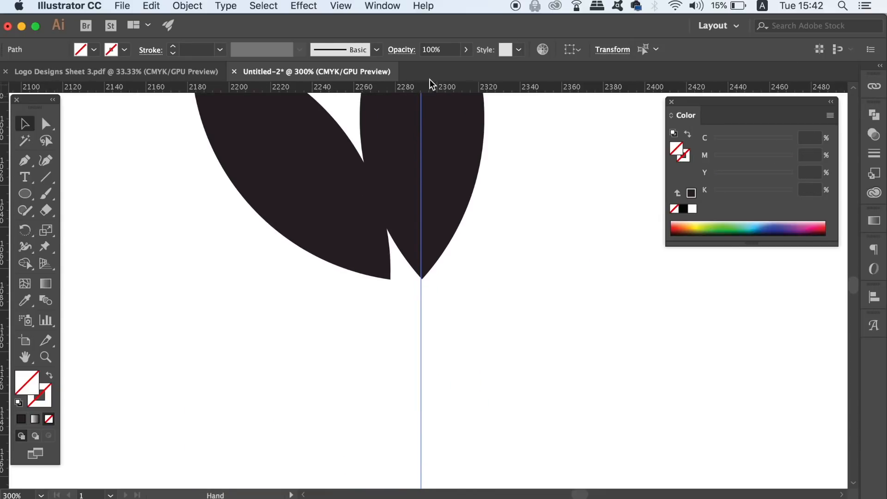
{"action": "left_click_drag", "start_coordinate": [422, 282], "coordinate": [451, 272]}
{"action": "left_click_drag", "start_coordinate": [380, 233], "coordinate": [399, 229]}
{"action": "left_click_drag", "start_coordinate": [455, 259], "coordinate": [485, 234]}
{"action": "left_click_drag", "start_coordinate": [257, 217], "coordinate": [426, 498]}
{"action": "key", "text": "super+equal"}
{"action": "left_click_drag", "start_coordinate": [395, 265], "coordinate": [335, 328]}
{"action": "left_click_drag", "start_coordinate": [280, 218], "coordinate": [273, 236]}
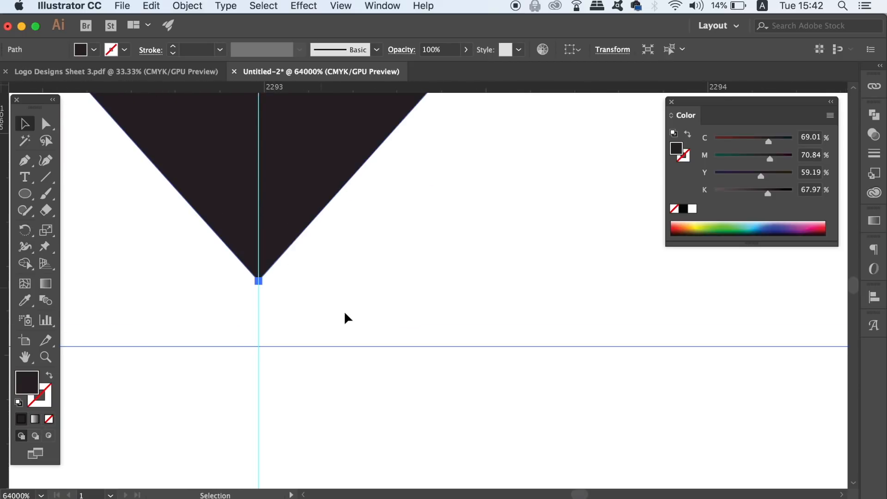
{"action": "key", "text": "super+minus"}
{"action": "key", "text": "super+minus"}
{"action": "key", "text": "super+minus"}
{"action": "key", "text": "super+minus"}
{"action": "key", "text": "super+minus"}
{"action": "key", "text": "super+minus"}
{"action": "key", "text": "super+minus"}
{"action": "key", "text": "super+minus"}
{"action": "key", "text": "super+minus"}
{"action": "key", "text": "super+minus"}
{"action": "key", "text": "super+minus"}
{"action": "key", "text": "super+minus"}
{"action": "key", "text": "super+minus"}
{"action": "key", "text": "super+minus"}
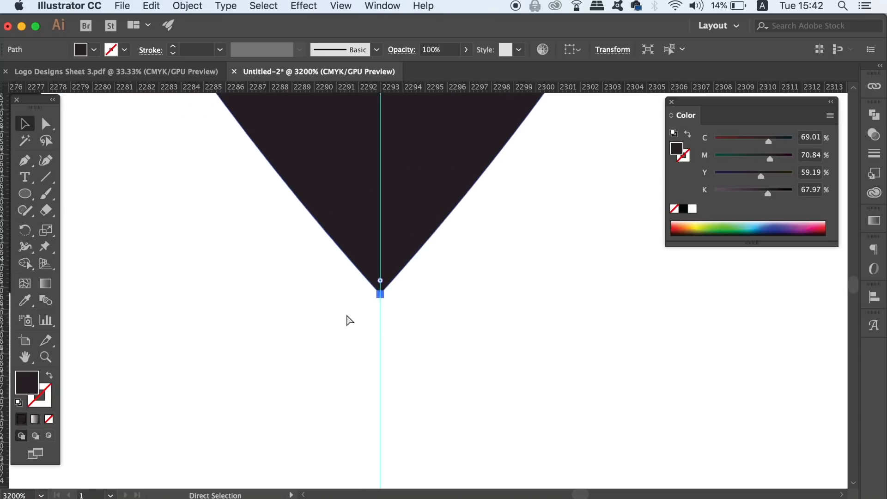
{"action": "left_click_drag", "start_coordinate": [413, 246], "coordinate": [382, 324]}
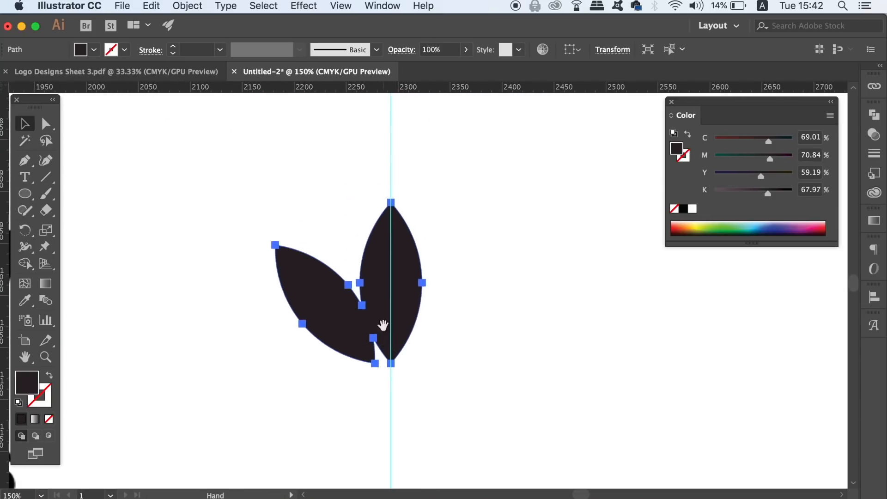
{"action": "left_click", "coordinate": [434, 305]}
Step: Draw a filled Pen tool shape covering the central petal's right half, with its straight left edge on the vertical guide
{"action": "key", "text": "super+plus"}
{"action": "key", "text": "super+plus"}
{"action": "left_click_drag", "start_coordinate": [517, 201], "coordinate": [533, 217]}
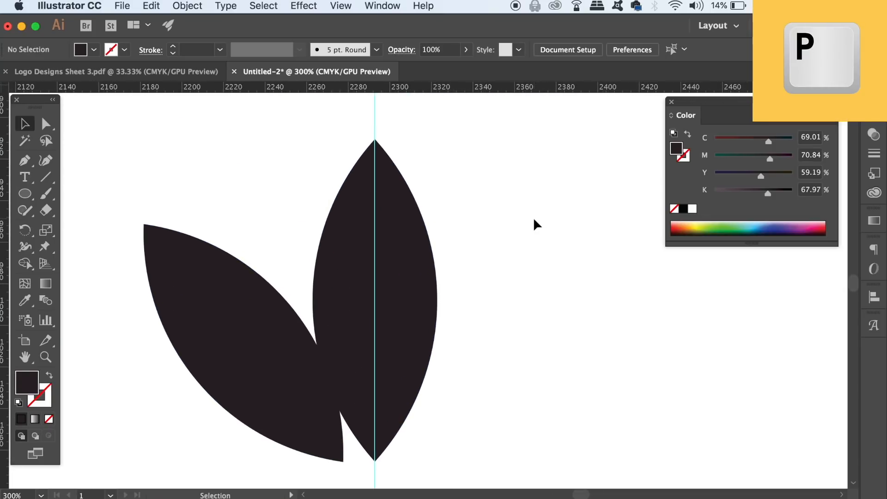
{"action": "key", "text": "p"}
{"action": "left_click", "coordinate": [374, 109]}
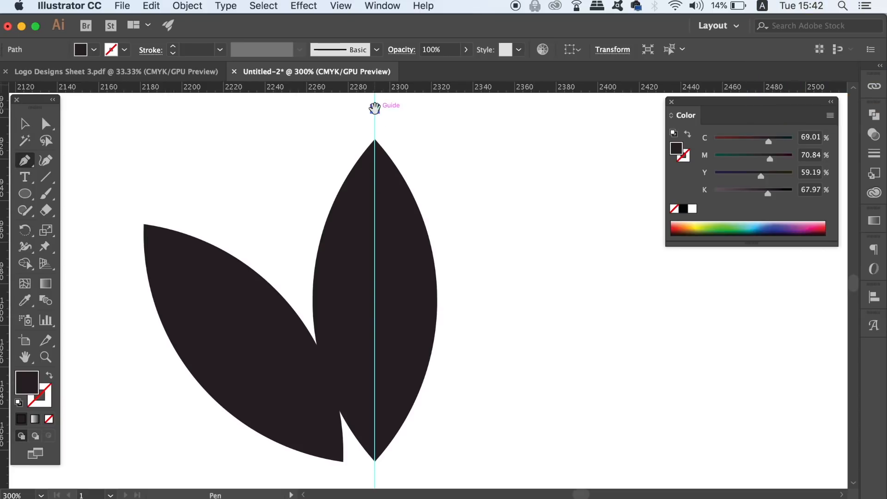
{"action": "scroll", "coordinate": [381, 198], "scroll_direction": "down", "scroll_amount": 5}
{"action": "left_click", "coordinate": [375, 444]}
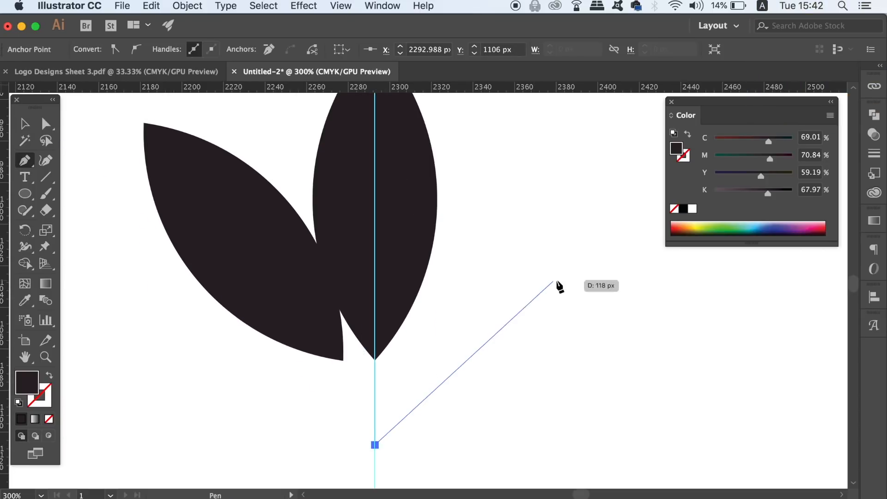
{"action": "left_click", "coordinate": [555, 279]}
{"action": "scroll", "coordinate": [568, 351], "scroll_direction": "up", "scroll_amount": 5}
{"action": "left_click", "coordinate": [563, 130]}
{"action": "left_click", "coordinate": [375, 122]}
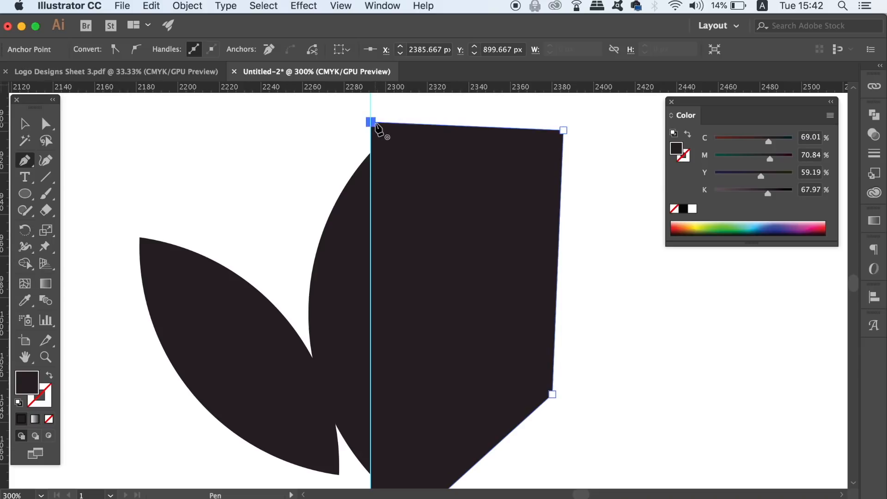
Step: Select the merged petals together with the covering shape and cut away the central petal's right half with Minus Front
{"action": "left_click", "coordinate": [25, 123]}
{"action": "left_click", "coordinate": [179, 261], "text": "shift"}
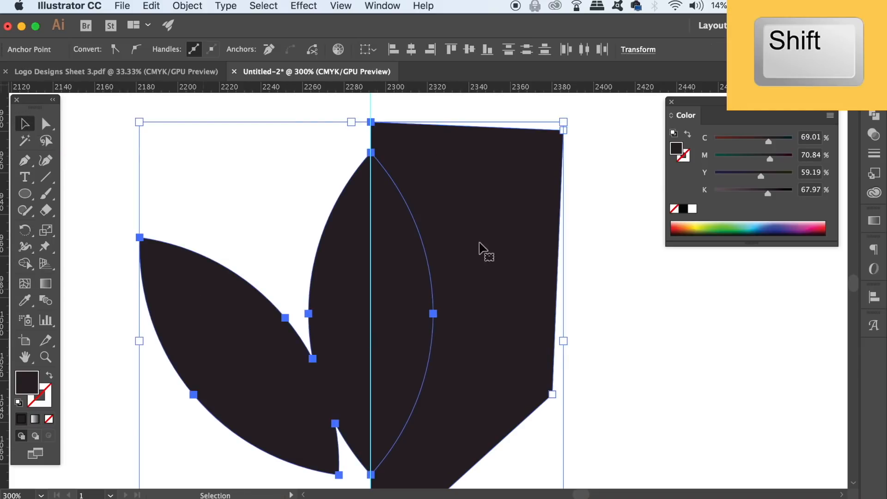
{"action": "left_click", "coordinate": [877, 118]}
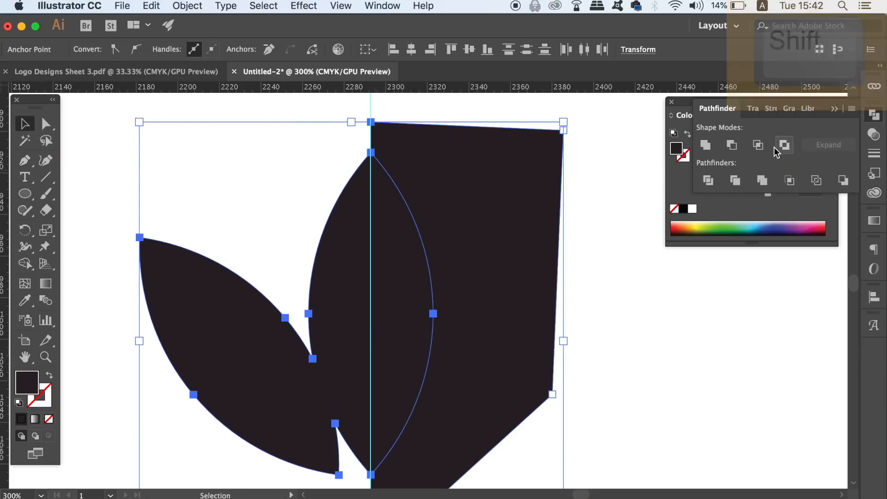
{"action": "left_click", "coordinate": [734, 144]}
Step: Delete the vertical guide along the half trefoil's straight edge
{"action": "left_click", "coordinate": [371, 194]}
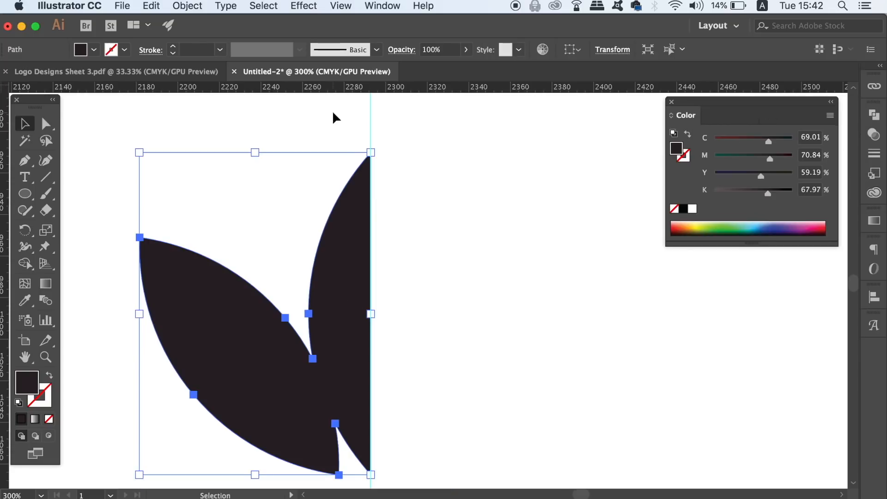
{"action": "left_click", "coordinate": [406, 123]}
{"action": "left_click", "coordinate": [371, 267]}
Step: Duplicate the half trefoil to the right and reflect the copy across the vertical axis
{"action": "left_click_drag", "start_coordinate": [342, 283], "coordinate": [444, 277]}
{"action": "left_click", "coordinate": [187, 6]}
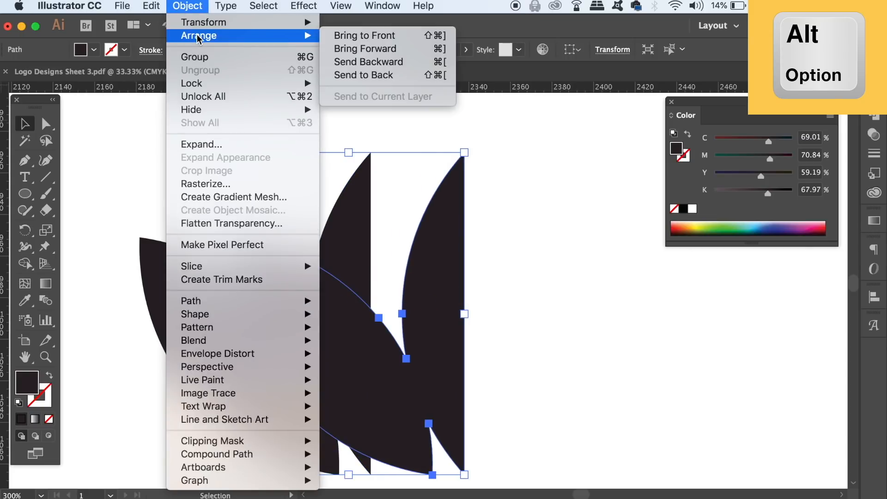
{"action": "mouse_move", "coordinate": [204, 25]}
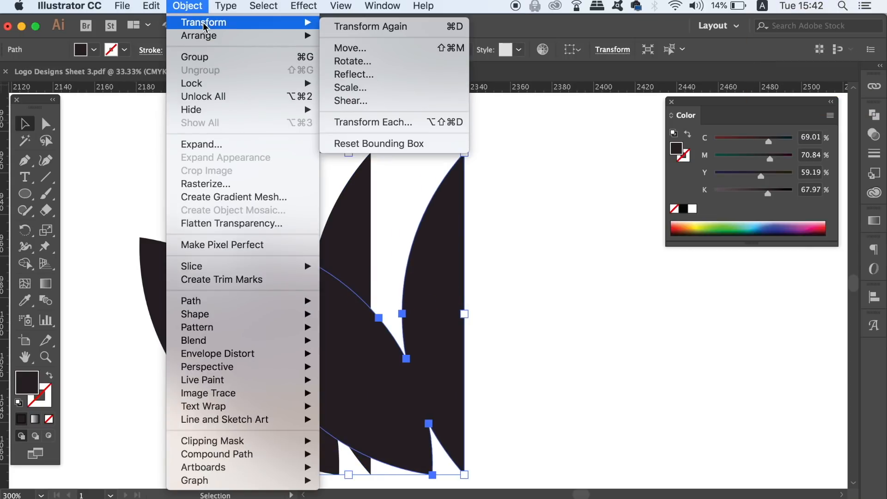
{"action": "left_click", "coordinate": [379, 75]}
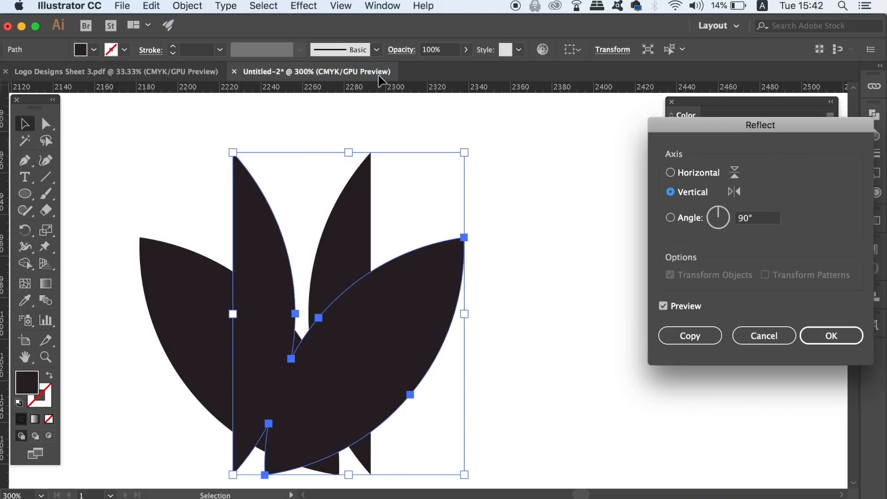
{"action": "key", "text": "Return"}
Step: Move the mirrored half to the right until its straight edge meets the original half's edge, completing the trefoil
{"action": "left_click_drag", "start_coordinate": [297, 249], "coordinate": [388, 258]}
{"action": "left_click", "coordinate": [459, 185]}
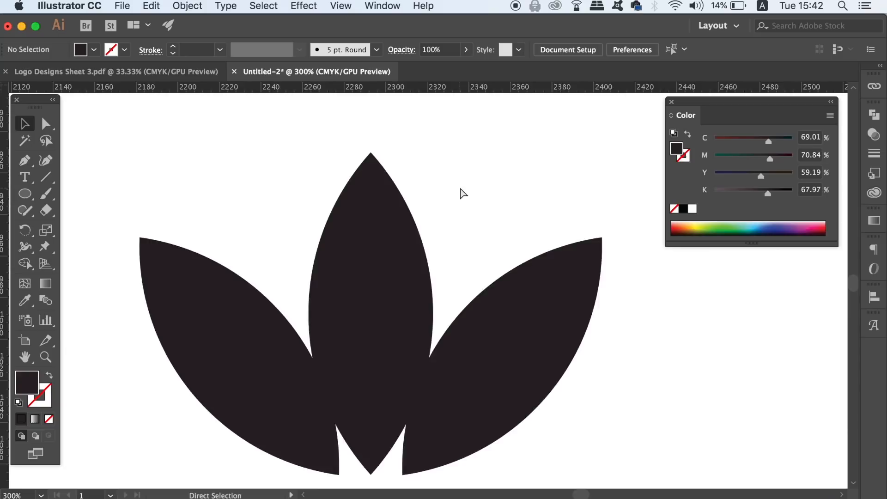
Step: Inspect at high magnification how the two halves join at the central petal's top tip
{"action": "key", "text": "super+equal"}
{"action": "key", "text": "super+equal"}
{"action": "key", "text": "super+equal"}
{"action": "key", "text": "super+equal"}
{"action": "key", "text": "super+equal"}
{"action": "key", "text": "super+equal"}
{"action": "key", "text": "space"}
{"action": "left_click_drag", "start_coordinate": [360, 196], "coordinate": [657, 379]}
{"action": "left_click_drag", "start_coordinate": [375, 173], "coordinate": [409, 388]}
{"action": "left_click_drag", "start_coordinate": [389, 222], "coordinate": [396, 463]}
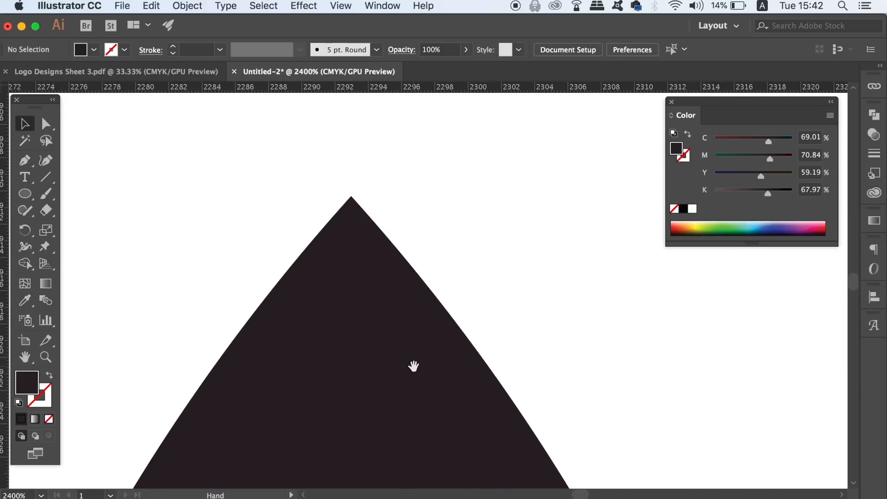
{"action": "key", "text": "super+equal"}
{"action": "key", "text": "super+equal"}
{"action": "key", "text": "super+equal"}
{"action": "key", "text": "space"}
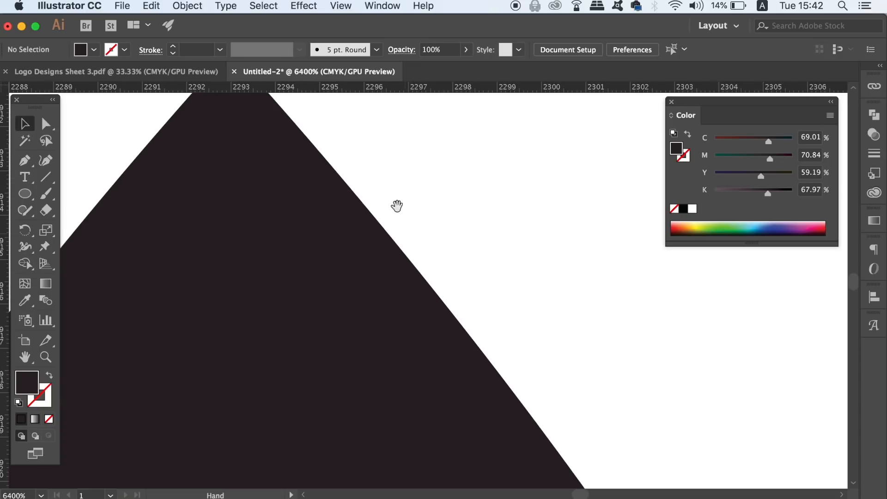
{"action": "left_click_drag", "start_coordinate": [371, 238], "coordinate": [396, 256]}
{"action": "key", "text": "super+minus"}
{"action": "key", "text": "super+minus"}
{"action": "key", "text": "super+minus"}
{"action": "key", "text": "super+minus"}
{"action": "key", "text": "super+minus"}
{"action": "key", "text": "super+minus"}
{"action": "key", "text": "super+minus"}
{"action": "key", "text": "super+minus"}
{"action": "key", "text": "super+minus"}
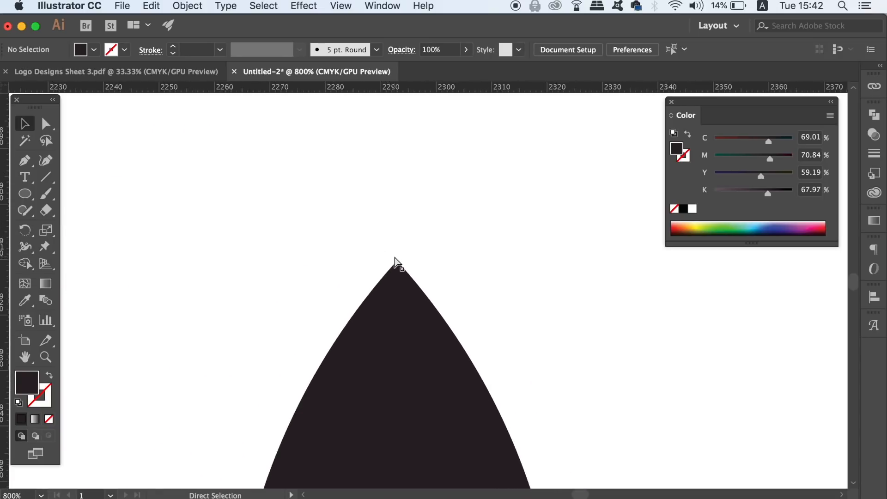
{"action": "key", "text": "super+minus"}
{"action": "key", "text": "super+minus"}
{"action": "key", "text": "super+minus"}
Step: Select both trefoil halves and merge them into a single shape with Unite
{"action": "left_click_drag", "start_coordinate": [509, 353], "coordinate": [552, 386]}
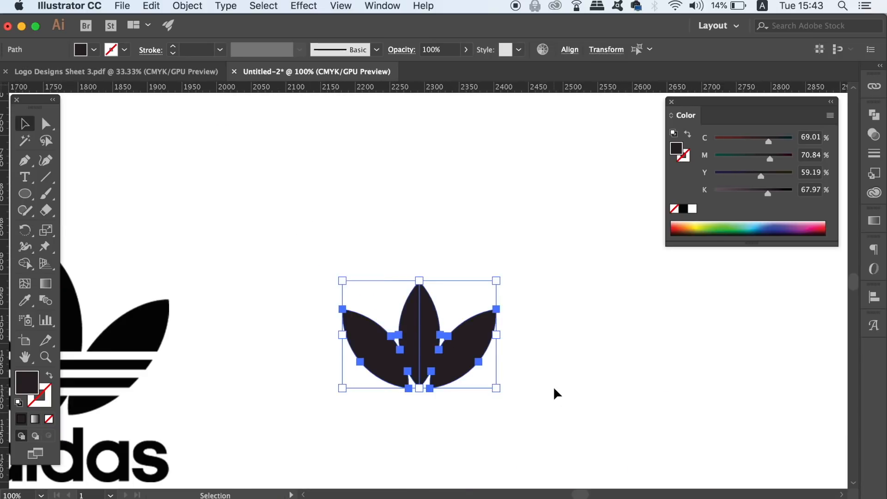
{"action": "left_click", "coordinate": [873, 115]}
{"action": "left_click", "coordinate": [710, 146]}
{"action": "left_click", "coordinate": [492, 245]}
{"action": "left_click_drag", "start_coordinate": [488, 263], "coordinate": [606, 230]}
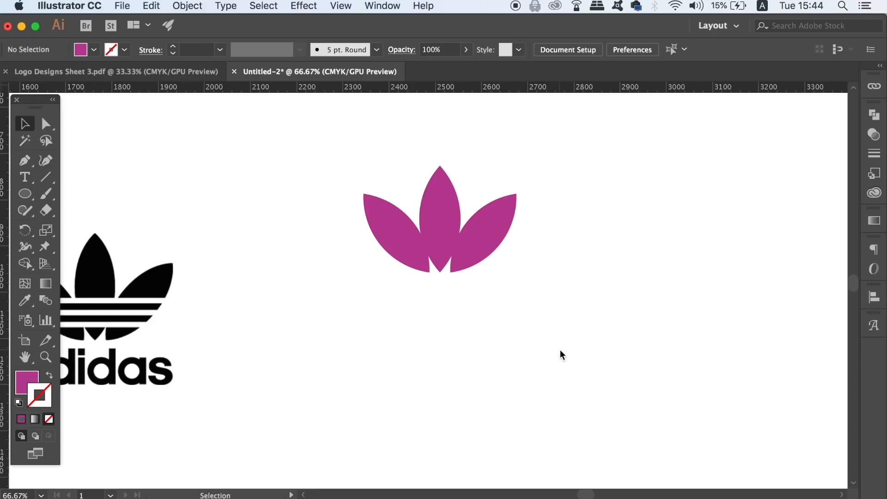
Step: Draw a thin horizontal rectangle about 453 by 11 px to the right of the trefoil
{"action": "key", "text": "super+equal"}
{"action": "key", "text": "super+equal"}
{"action": "left_click_drag", "start_coordinate": [559, 348], "coordinate": [398, 312]}
{"action": "key", "text": "m"}
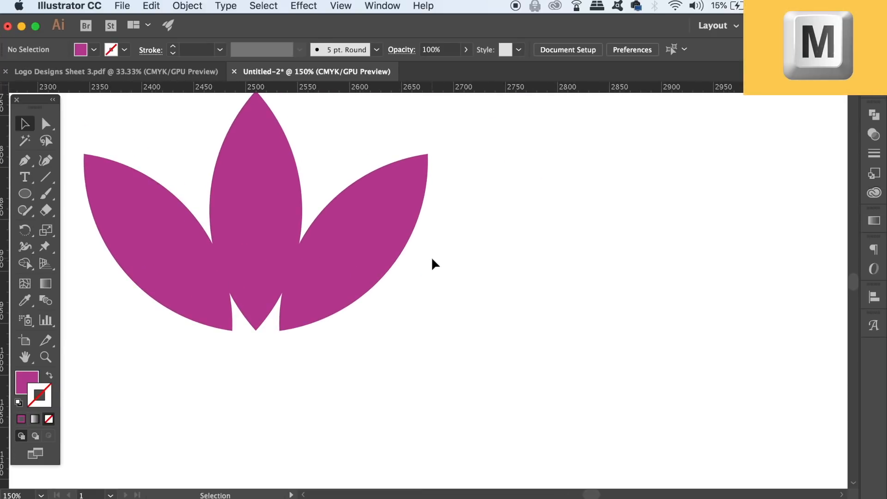
{"action": "left_click_drag", "start_coordinate": [426, 245], "coordinate": [825, 257]}
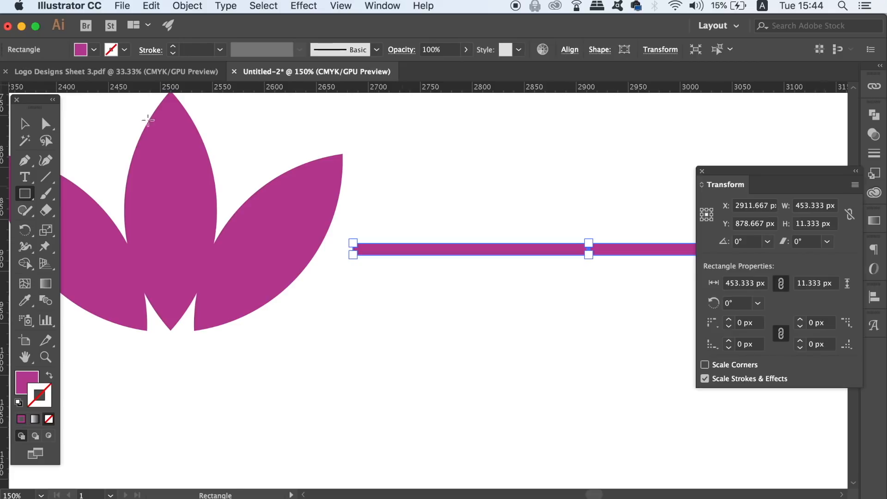
Step: Duplicate the stripe directly below itself, repeat the duplication to stack five touching stripes, and select the middle one
{"action": "left_click", "coordinate": [25, 124]}
{"action": "left_click", "coordinate": [383, 141]}
{"action": "left_click_drag", "start_coordinate": [485, 163], "coordinate": [345, 164]}
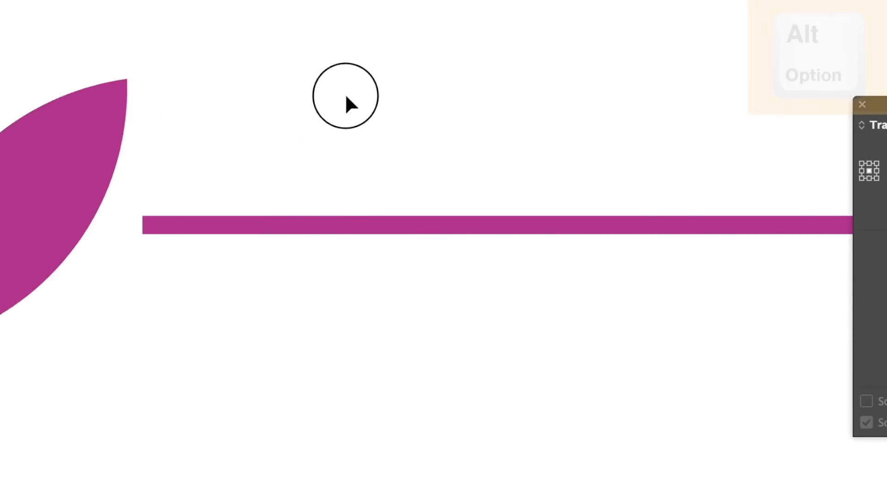
{"action": "left_click", "coordinate": [337, 218]}
{"action": "left_click_drag", "start_coordinate": [336, 217], "coordinate": [337, 239]}
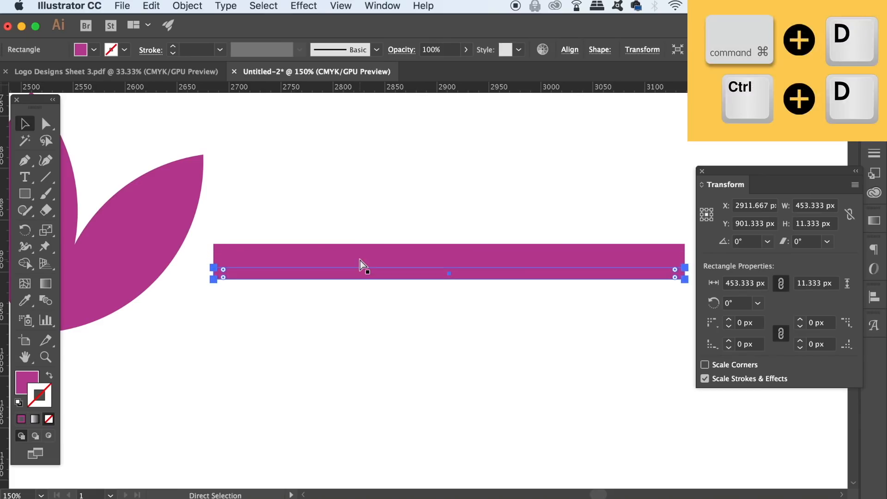
{"action": "key", "text": "super+d"}
{"action": "left_click", "coordinate": [344, 228]}
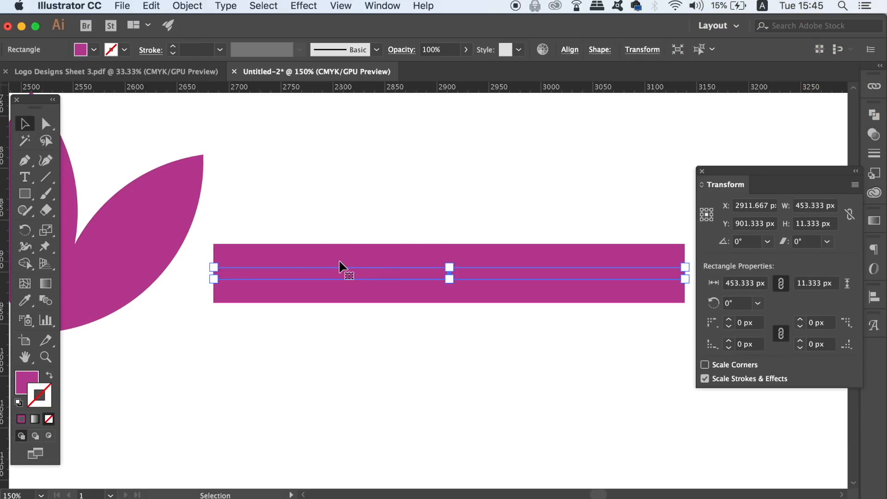
Step: Delete the second and fourth stripes of the stack so that three evenly spaced stripes remain
{"action": "key", "text": "super+plus"}
{"action": "key", "text": "super+plus"}
{"action": "left_click_drag", "start_coordinate": [339, 260], "coordinate": [343, 233]}
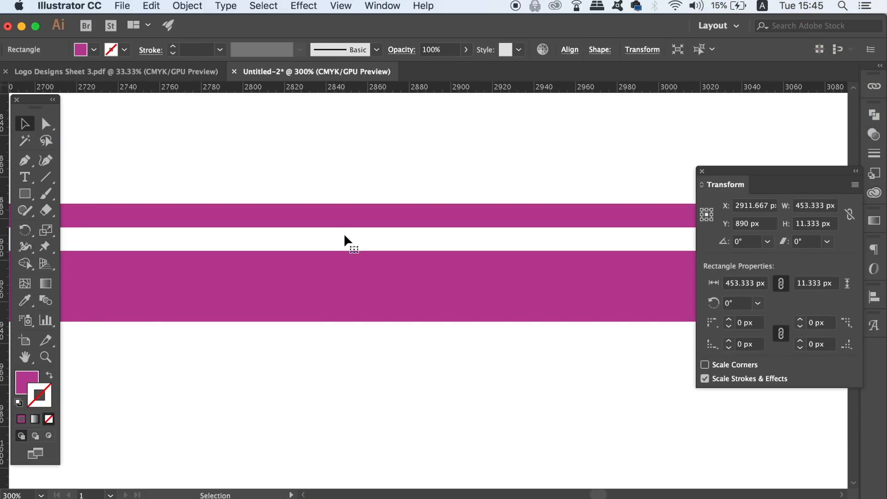
{"action": "left_click", "coordinate": [344, 236]}
{"action": "left_click", "coordinate": [336, 290]}
{"action": "key", "text": "Delete"}
Step: Select the three stripes and place them across the lower part of the trefoil, just below where the petals meet
{"action": "key", "text": "super+minus"}
{"action": "key", "text": "super+minus"}
{"action": "key", "text": "super+minus"}
{"action": "left_click_drag", "start_coordinate": [349, 285], "coordinate": [590, 368]}
{"action": "left_click_drag", "start_coordinate": [571, 296], "coordinate": [394, 289]}
{"action": "left_click_drag", "start_coordinate": [384, 343], "coordinate": [524, 292]}
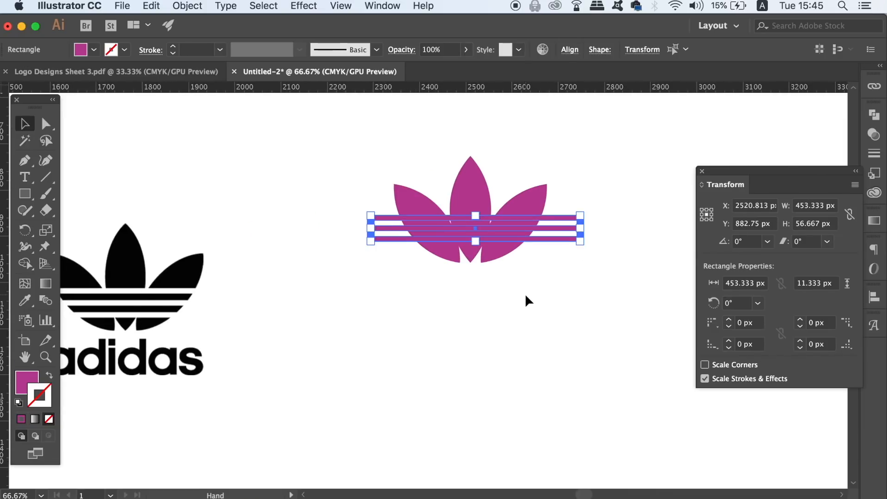
{"action": "left_click", "coordinate": [568, 330]}
Step: Nudge the three stripes slightly down over the trefoil so the top one sits just below the petal notches
{"action": "key", "text": "super+equal"}
{"action": "key", "text": "super+equal"}
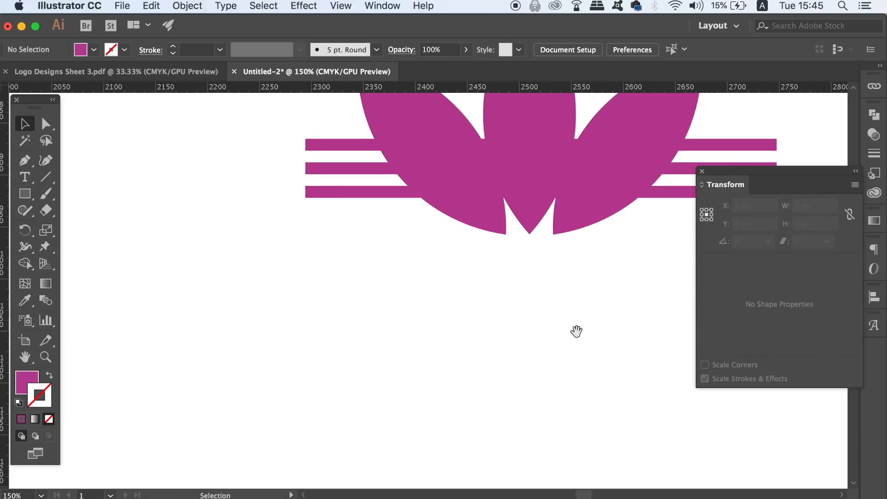
{"action": "left_click_drag", "start_coordinate": [574, 331], "coordinate": [378, 353]}
{"action": "left_click_drag", "start_coordinate": [599, 163], "coordinate": [520, 250]}
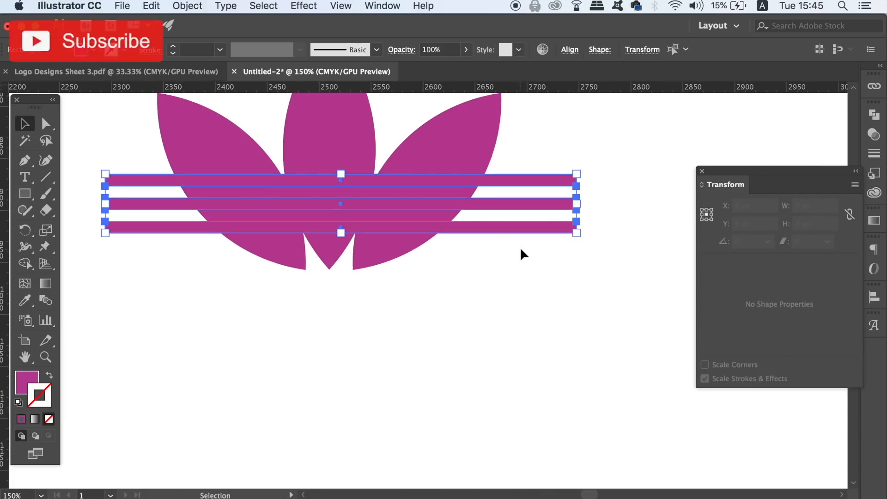
{"action": "key", "text": "Down"}
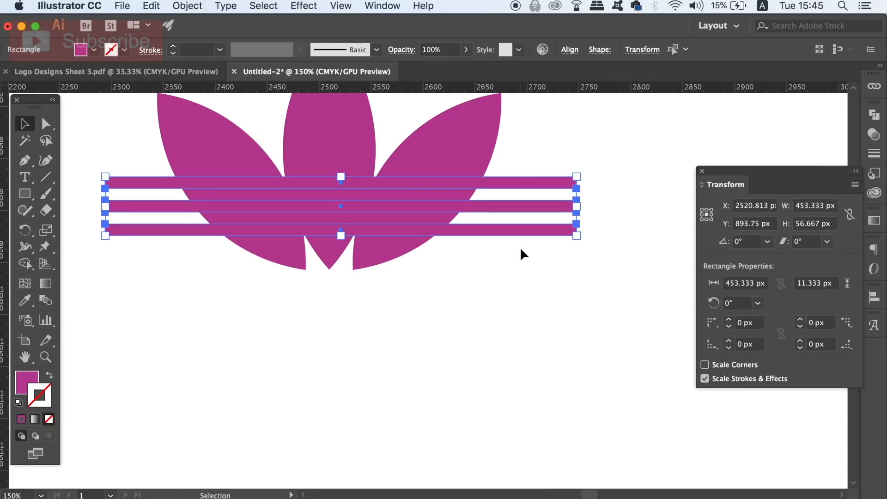
Step: Combine the three stripes with Unite, add the trefoil to the selection, and cut the stripes out with Minus Front
{"action": "left_click", "coordinate": [879, 119]}
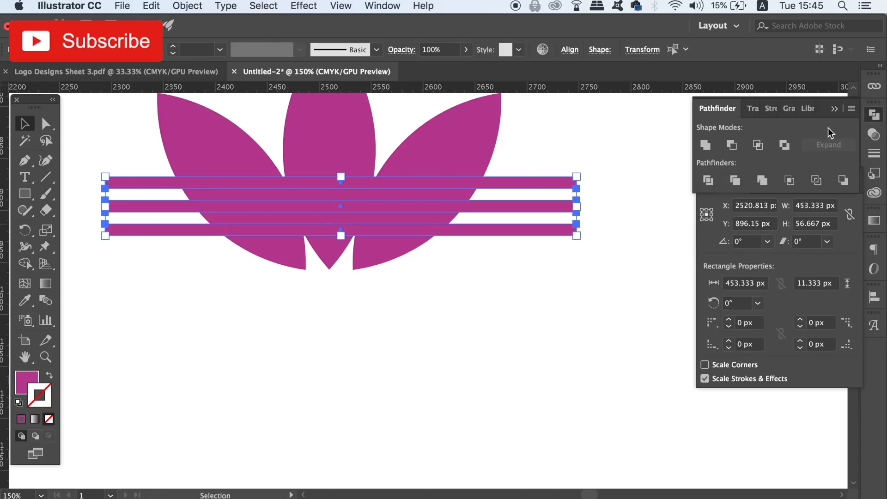
{"action": "left_click", "coordinate": [712, 145]}
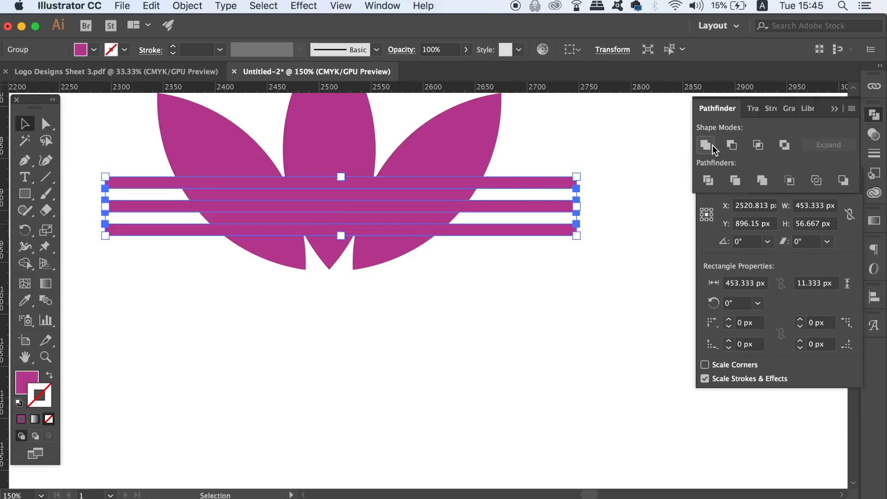
{"action": "scroll", "coordinate": [536, 277], "scroll_direction": "up", "scroll_amount": 5}
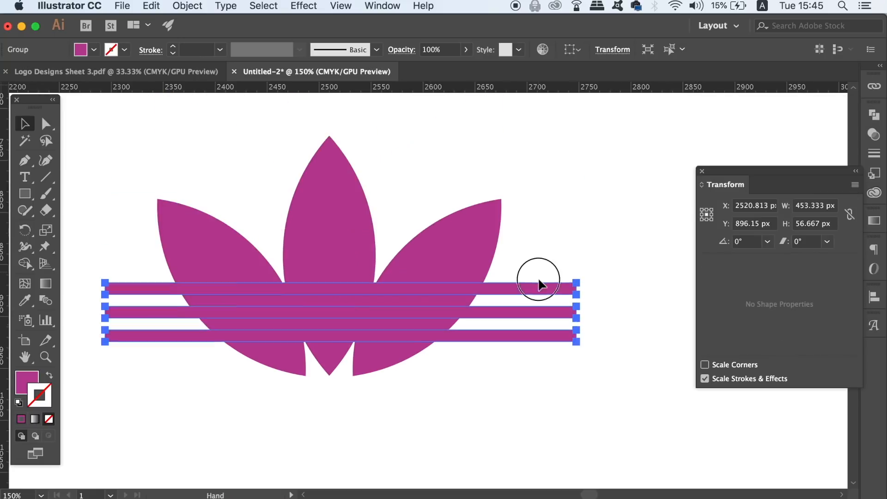
{"action": "left_click", "coordinate": [497, 249], "text": "shift"}
{"action": "left_click", "coordinate": [874, 114]}
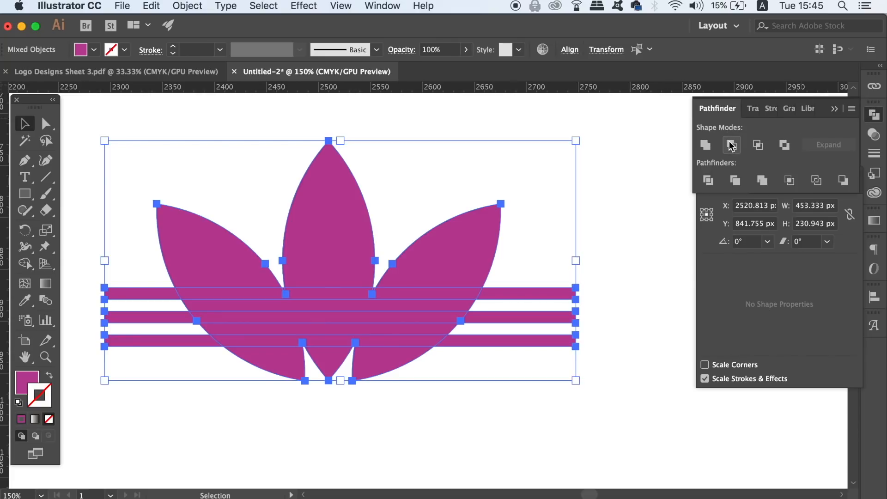
{"action": "left_click", "coordinate": [731, 146]}
{"action": "left_click", "coordinate": [611, 167]}
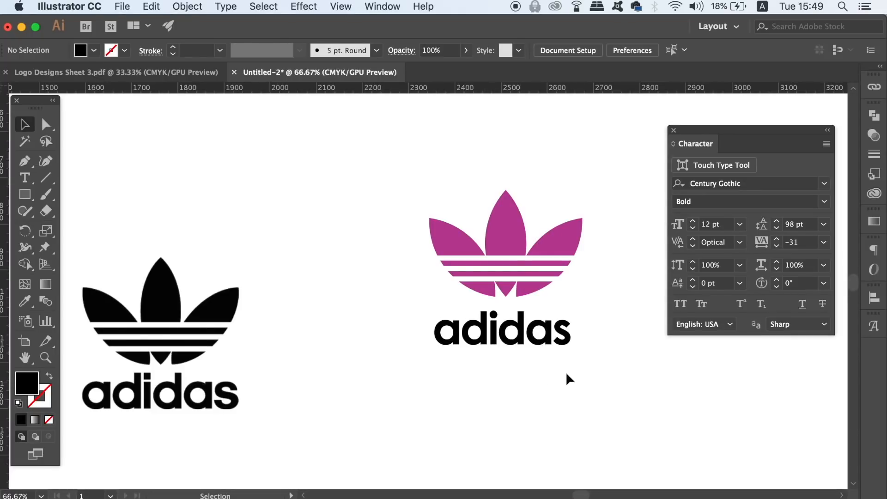
Step: Use Optical kerning for the adidas text below the trefoil and convert the text to outlines
{"action": "left_click", "coordinate": [568, 336]}
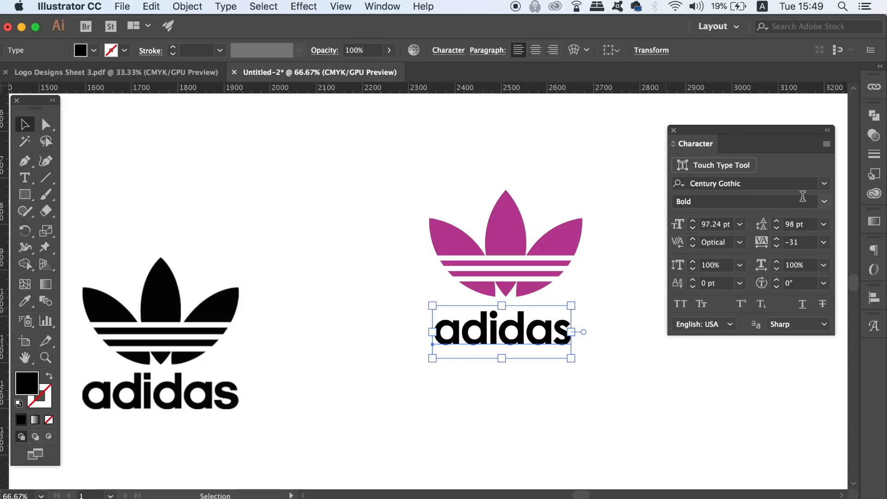
{"action": "left_click", "coordinate": [739, 242]}
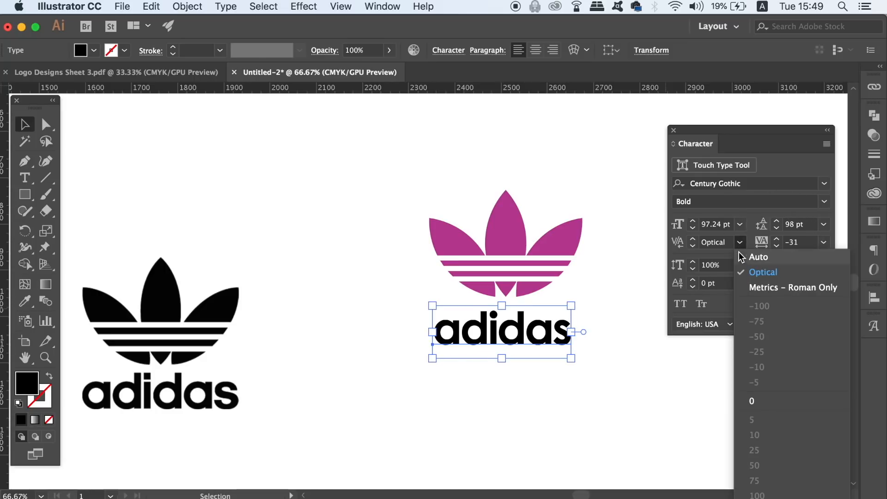
{"action": "left_click", "coordinate": [739, 253]}
{"action": "left_click", "coordinate": [740, 242]}
{"action": "left_click", "coordinate": [741, 271]}
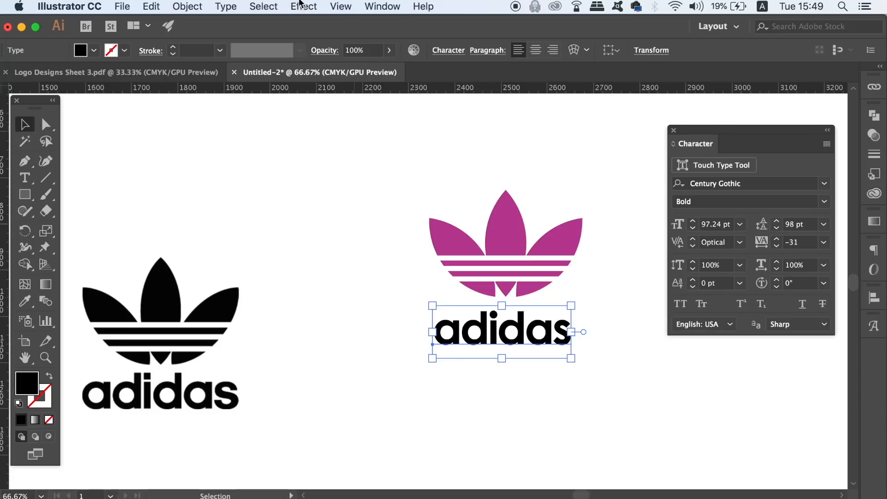
{"action": "left_click", "coordinate": [233, 6]}
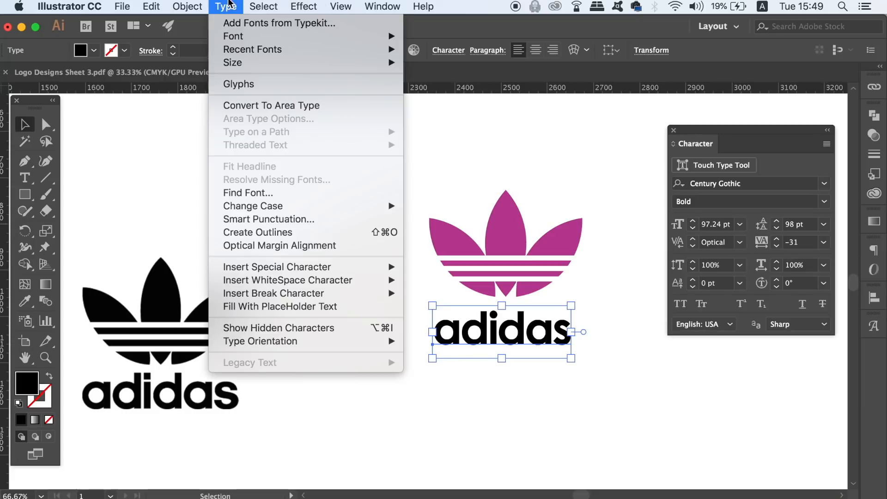
{"action": "left_click", "coordinate": [347, 231]}
{"action": "left_click", "coordinate": [348, 213]}
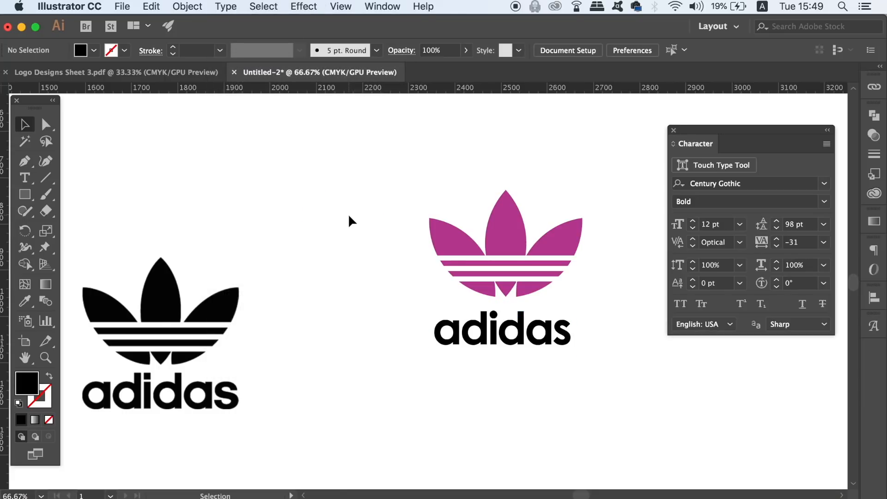
Step: Delete the round dot above the i in the outlined adidas wordmark
{"action": "key", "text": "super+equal"}
{"action": "key", "text": "super+equal"}
{"action": "key", "text": "super+equal"}
{"action": "key", "text": "super+equal"}
{"action": "left_click_drag", "start_coordinate": [302, 284], "coordinate": [65, 202]}
{"action": "left_click_drag", "start_coordinate": [317, 246], "coordinate": [182, 189]}
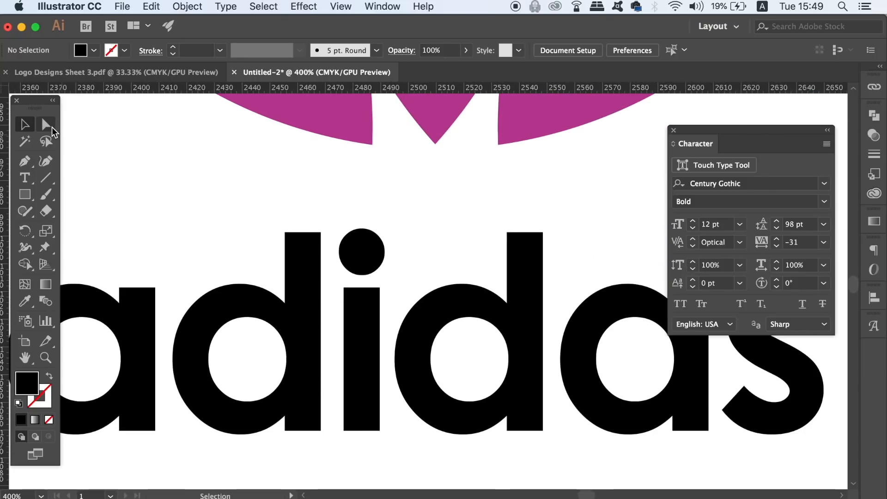
{"action": "left_click", "coordinate": [47, 124]}
{"action": "left_click", "coordinate": [362, 253]}
{"action": "left_click", "coordinate": [387, 255]}
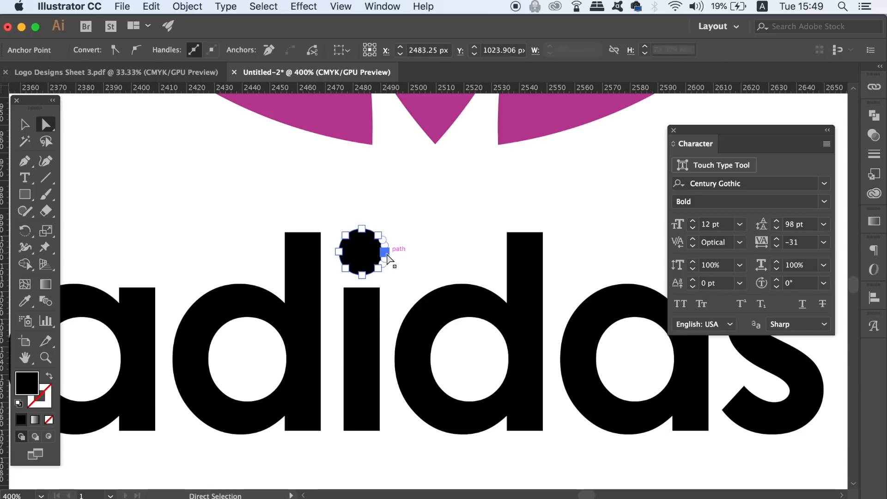
{"action": "key", "text": "Delete"}
Step: Draw a rectangular dot above the i, matching the stem's width and starting level with the d's top edge
{"action": "key", "text": "m"}
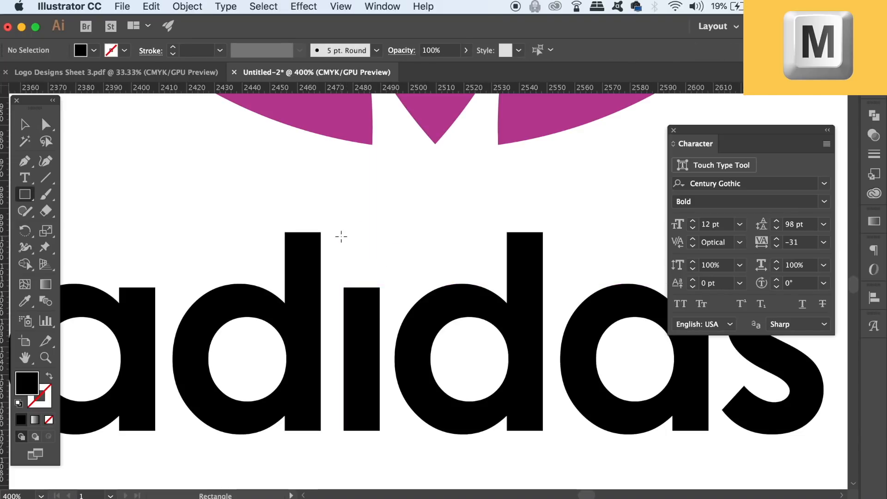
{"action": "left_click_drag", "start_coordinate": [344, 233], "coordinate": [430, 296]}
{"action": "left_click", "coordinate": [206, 169], "text": "super"}
Step: Unite the wordmark with its new dot and apply the trefoil's magenta fill using the Eyedropper
{"action": "key", "text": "super+0"}
{"action": "key", "text": "super+equal"}
{"action": "key", "text": "super+minus"}
{"action": "left_click", "coordinate": [873, 116]}
{"action": "left_click", "coordinate": [704, 147]}
{"action": "key", "text": "i"}
{"action": "left_click", "coordinate": [419, 217]}
{"action": "key", "text": "v"}
{"action": "left_click", "coordinate": [360, 154]}
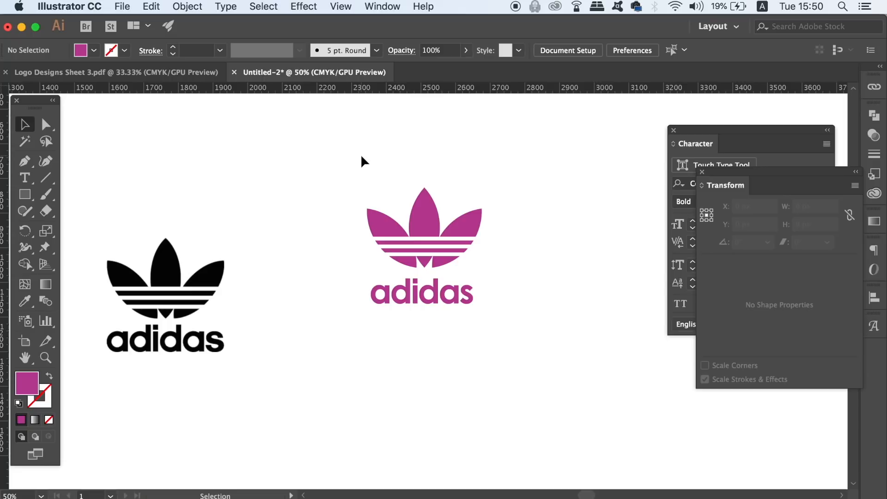
Step: Scale the adidas wordmark up slightly so its right edge lines up with the trefoil's right petal
{"action": "left_click_drag", "start_coordinate": [406, 306], "coordinate": [404, 292]}
{"action": "left_click", "coordinate": [425, 343]}
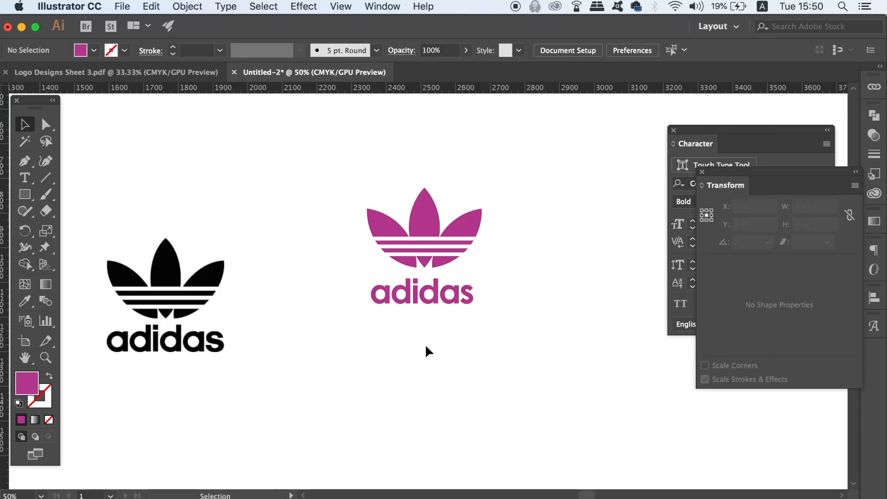
{"action": "left_click", "coordinate": [462, 298]}
{"action": "left_click_drag", "start_coordinate": [473, 304], "coordinate": [482, 307], "text": "shift"}
{"action": "left_click", "coordinate": [489, 340]}
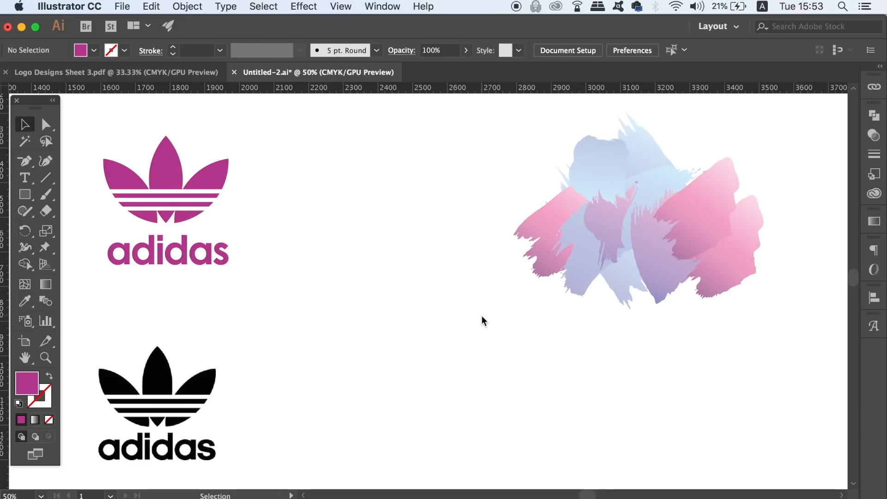
{"action": "left_click", "coordinate": [613, 181]}
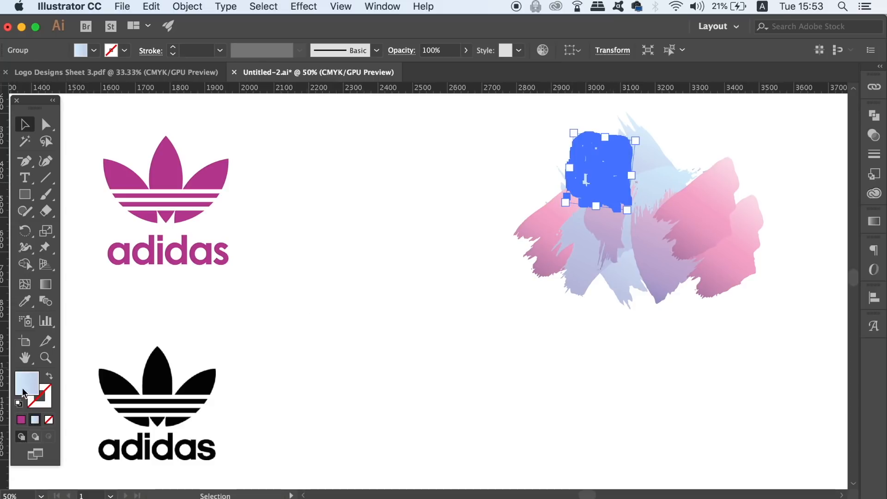
{"action": "left_click_drag", "start_coordinate": [590, 174], "coordinate": [490, 175]}
{"action": "left_click", "coordinate": [455, 194]}
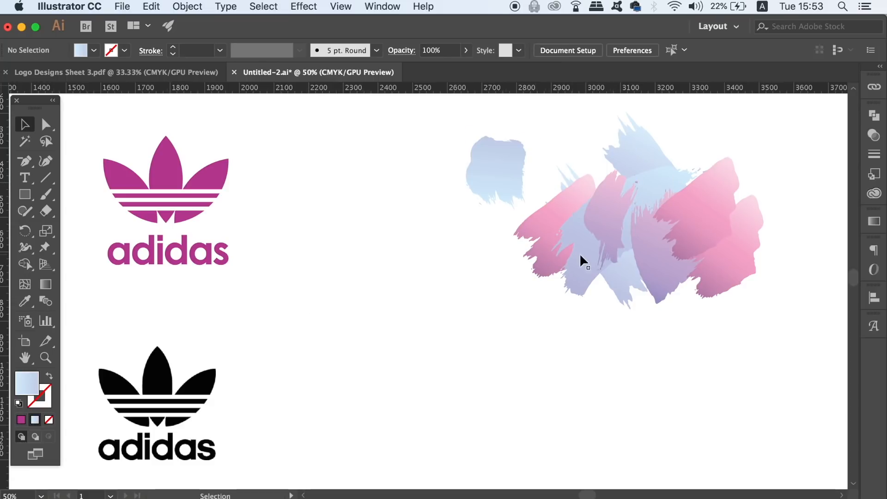
{"action": "key", "text": "super+z"}
{"action": "left_click", "coordinate": [494, 299]}
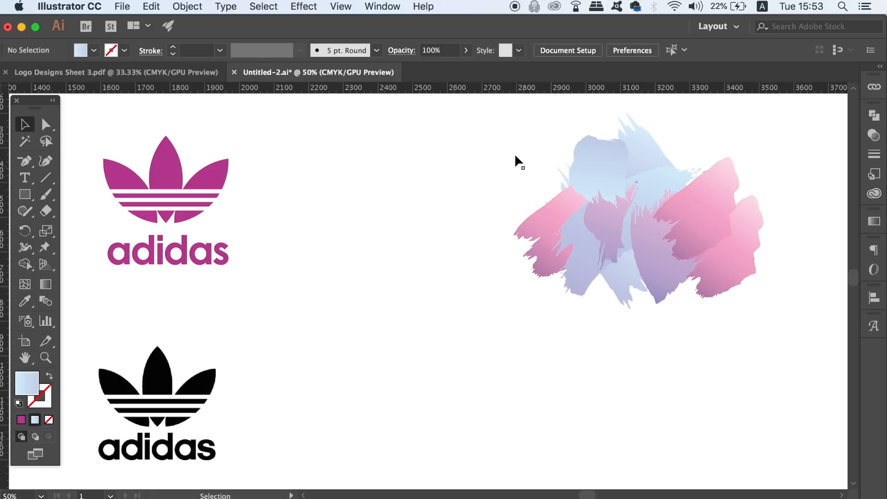
Step: Select all the pastel brush strokes and send them to the back
{"action": "left_click_drag", "start_coordinate": [766, 311], "coordinate": [720, 277]}
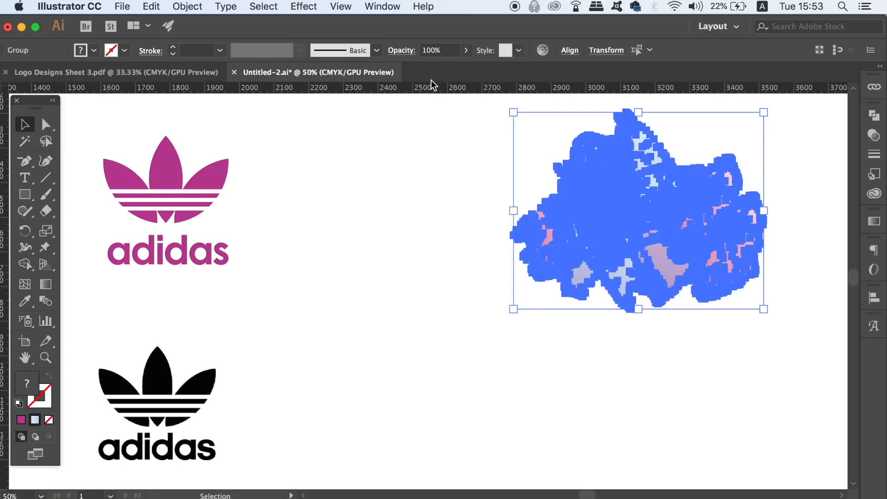
{"action": "left_click", "coordinate": [188, 6]}
{"action": "mouse_move", "coordinate": [217, 41]}
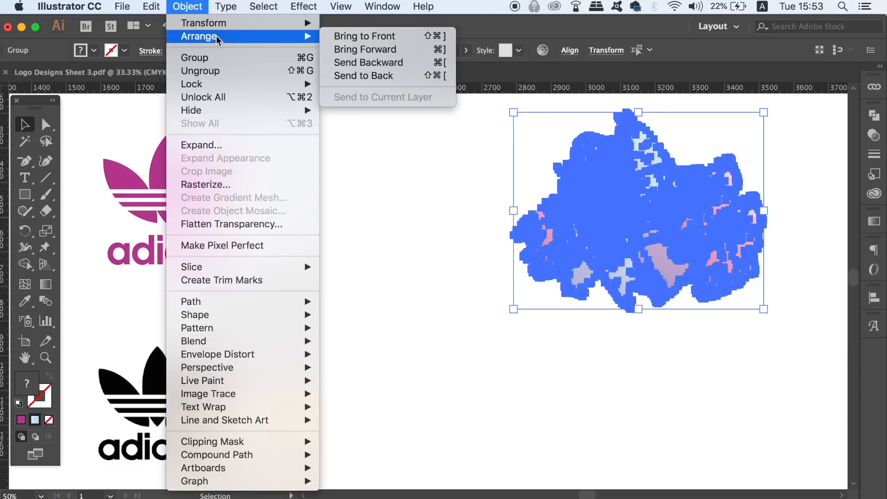
{"action": "left_click", "coordinate": [413, 79]}
{"action": "left_click", "coordinate": [399, 172]}
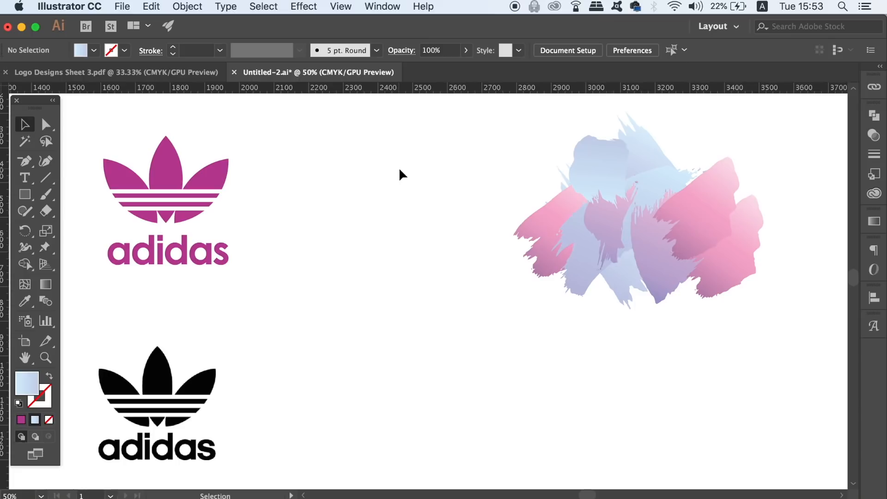
Step: Duplicate the magenta adidas logo into the empty area between the artworks and merge the copy with Unite
{"action": "left_click_drag", "start_coordinate": [199, 210], "coordinate": [453, 353]}
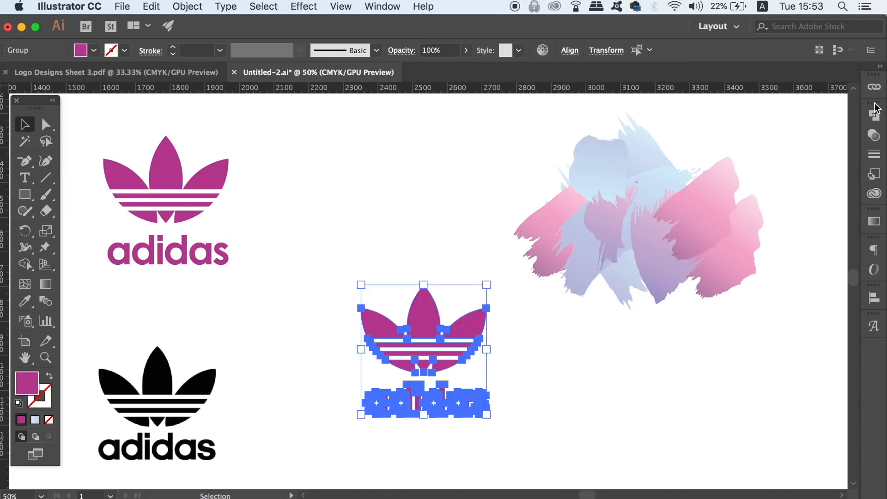
{"action": "left_click", "coordinate": [873, 115]}
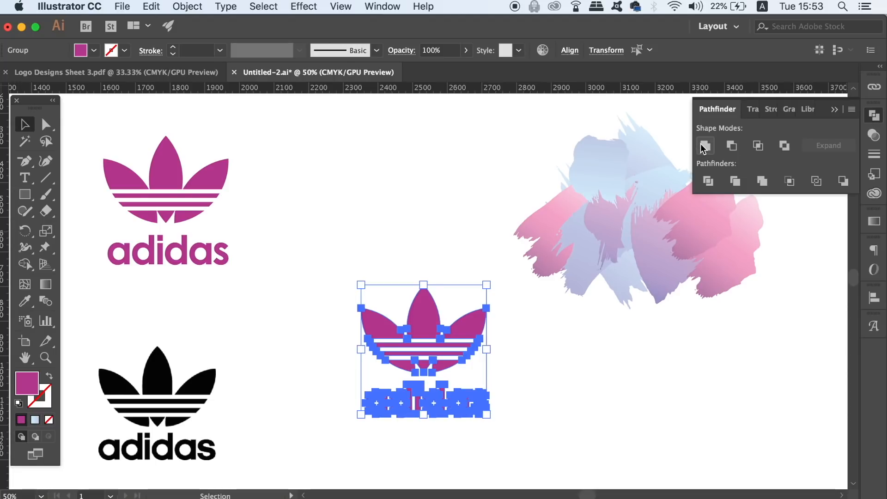
{"action": "left_click_drag", "start_coordinate": [453, 244], "coordinate": [327, 215]}
Step: Move the united logo copy onto the pastel brush strokes and scale it down to fit over their centre
{"action": "left_click_drag", "start_coordinate": [326, 328], "coordinate": [529, 208]}
{"action": "mouse_move", "coordinate": [523, 215]}
{"action": "left_mouse_down"}
{"action": "mouse_move", "coordinate": [491, 346]}
{"action": "mouse_move", "coordinate": [513, 310]}
{"action": "left_mouse_up"}
{"action": "key", "text": "super+equal"}
{"action": "left_click_drag", "start_coordinate": [513, 310], "coordinate": [482, 264]}
{"action": "left_click_drag", "start_coordinate": [551, 182], "coordinate": [514, 221]}
{"action": "left_click_drag", "start_coordinate": [499, 270], "coordinate": [503, 255]}
{"action": "left_click", "coordinate": [301, 165]}
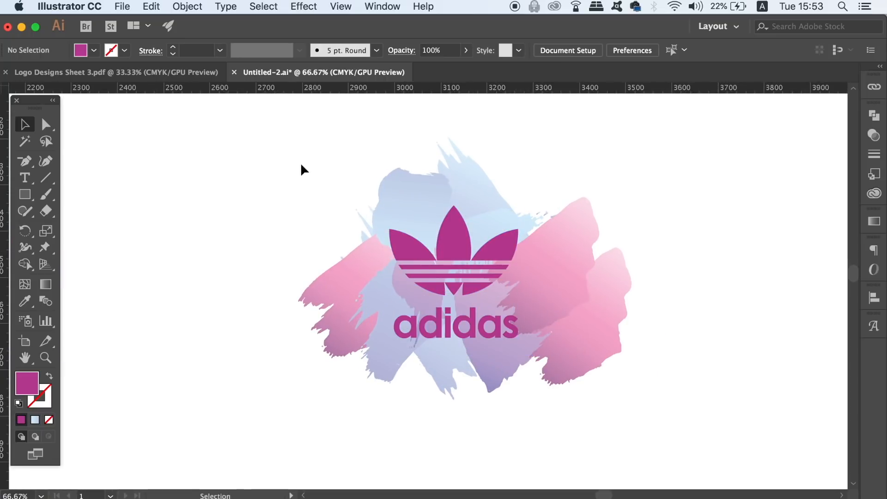
Step: Shrink the logo a little more and shift it to where the blue, purple and pink strokes meet
{"action": "left_click", "coordinate": [451, 243]}
{"action": "left_click_drag", "start_coordinate": [508, 220], "coordinate": [513, 269]}
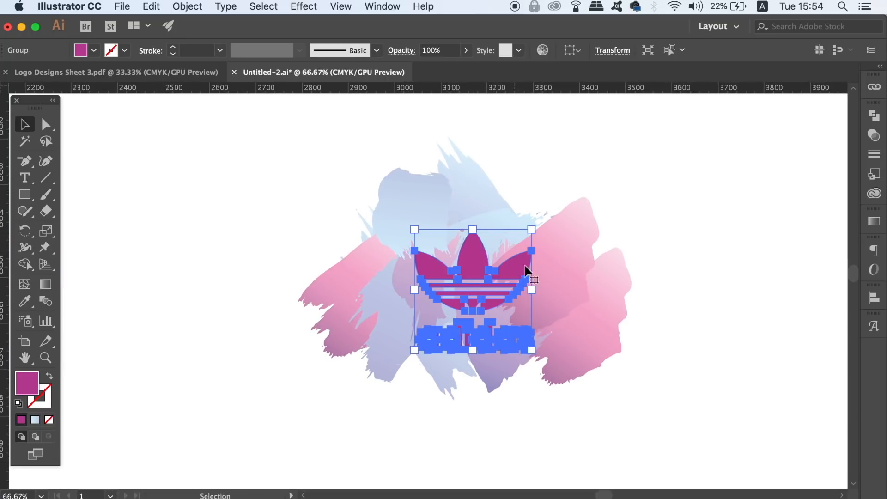
{"action": "left_click", "coordinate": [685, 223]}
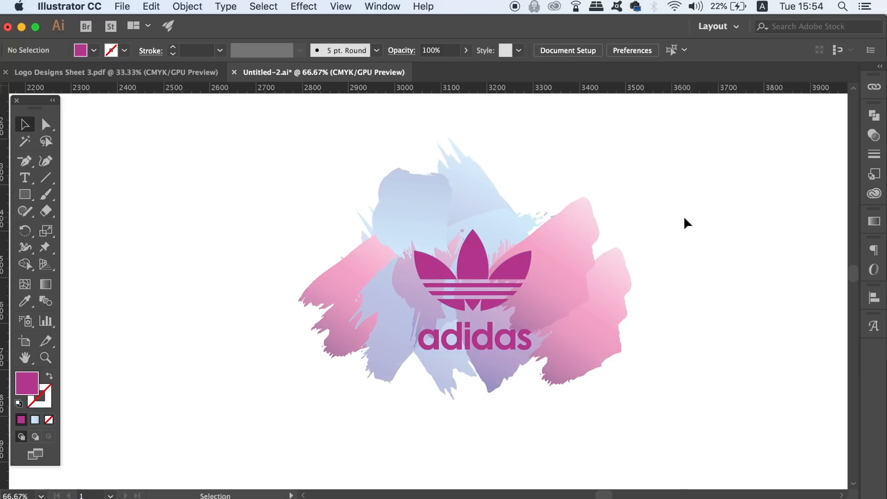
Step: Turn the grouped logo on the brush strokes into a compound path
{"action": "left_click", "coordinate": [466, 257]}
{"action": "left_click", "coordinate": [187, 6]}
{"action": "mouse_move", "coordinate": [233, 458]}
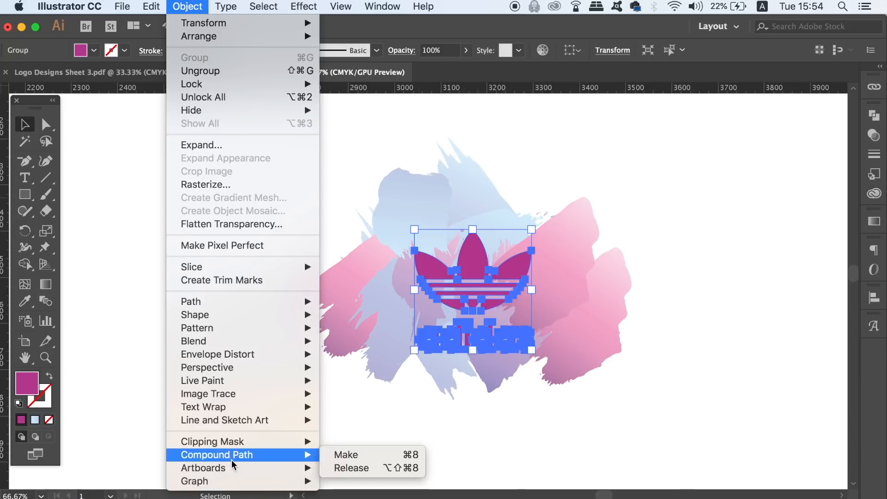
{"action": "left_click", "coordinate": [360, 453]}
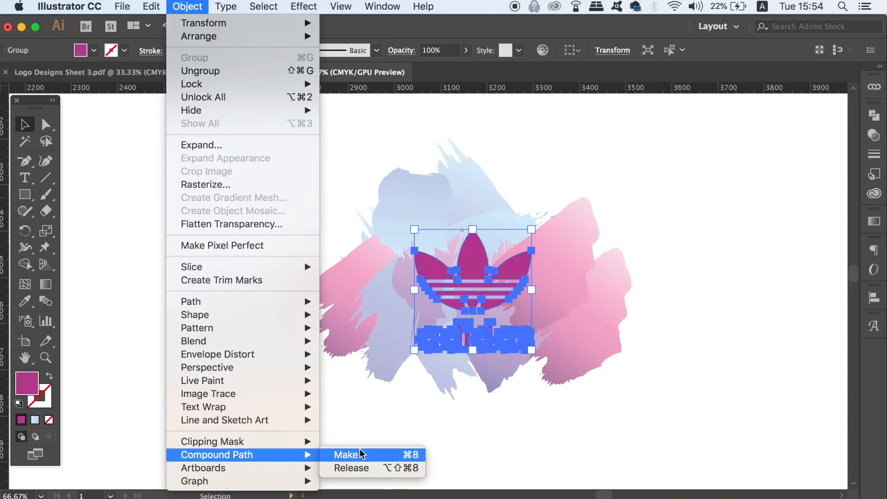
Step: Select the logo together with all the brush strokes and make a clipping mask
{"action": "mouse_move", "coordinate": [267, 151]}
{"action": "left_mouse_down"}
{"action": "mouse_move", "coordinate": [350, 176]}
{"action": "mouse_move", "coordinate": [631, 353]}
{"action": "left_mouse_up"}
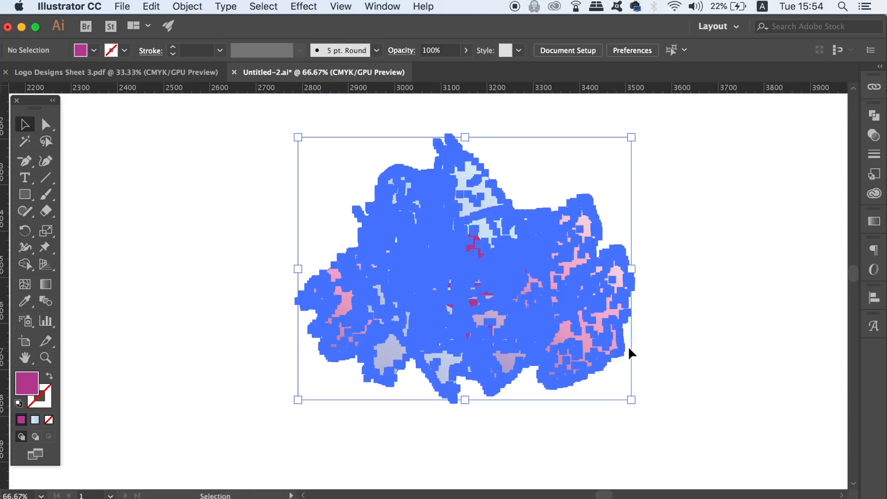
{"action": "right_click", "coordinate": [492, 277]}
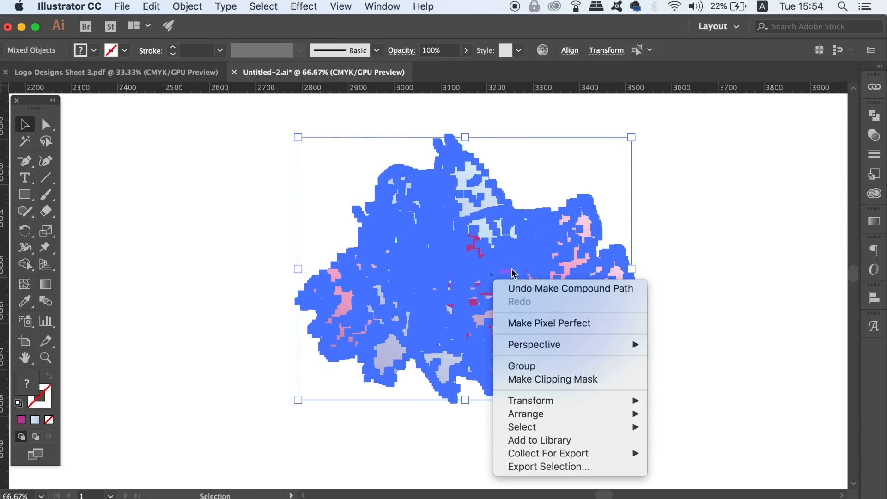
{"action": "left_click", "coordinate": [583, 378]}
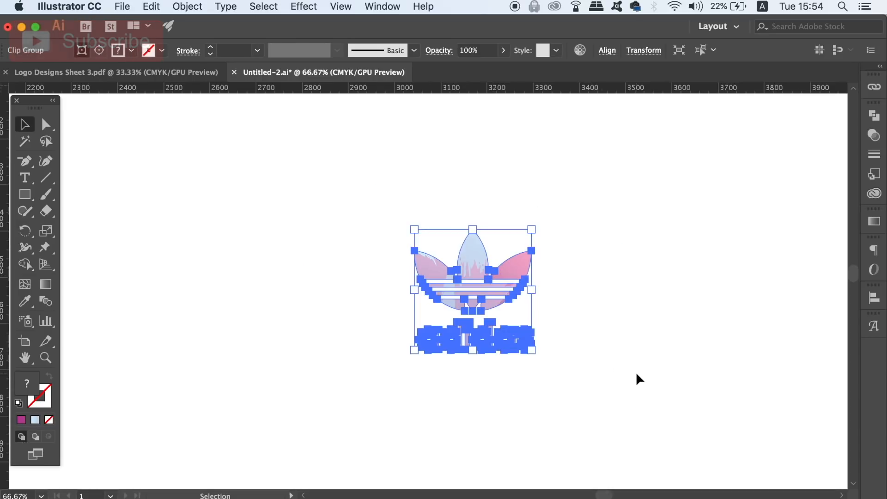
{"action": "left_click", "coordinate": [659, 375]}
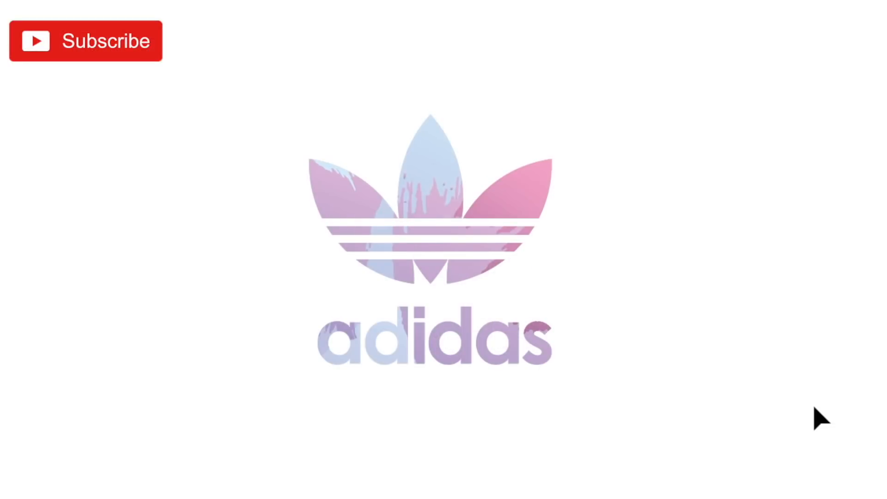